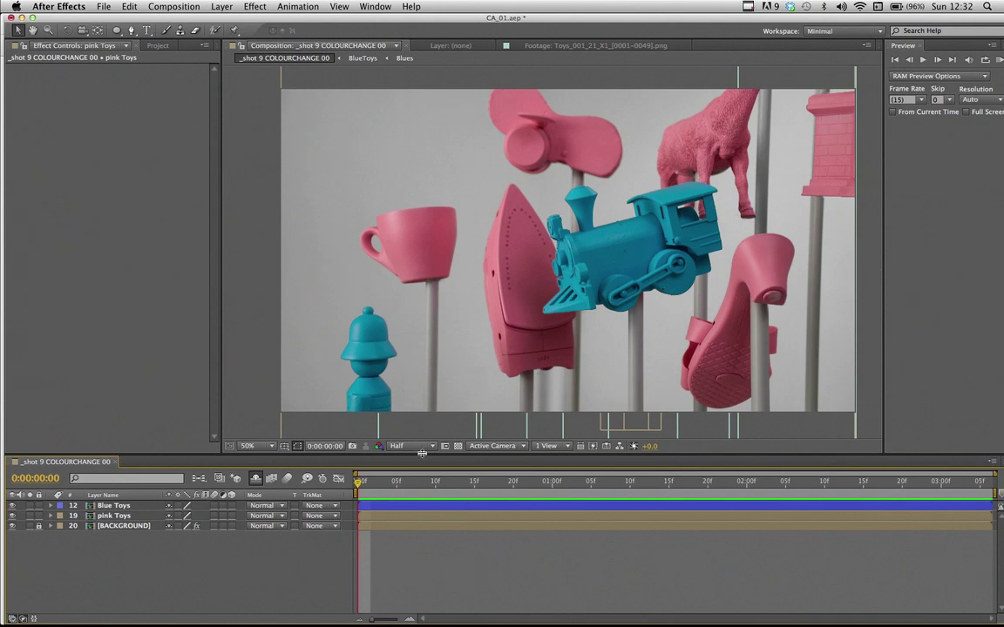
# - Preview the composition playback and move the current time to a later frame
pyautogui.press('space')
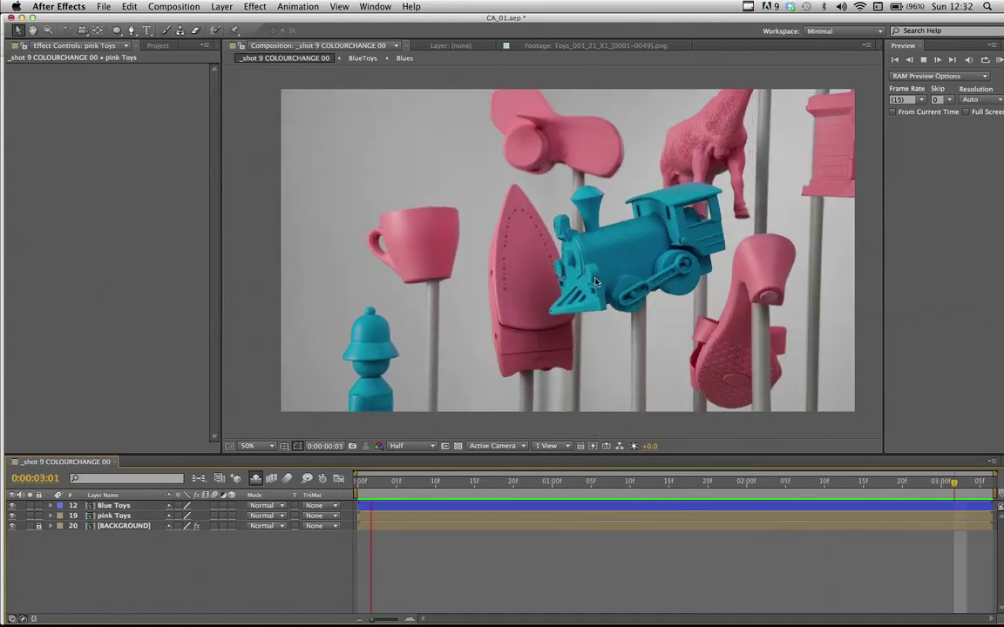
pyautogui.press('space')
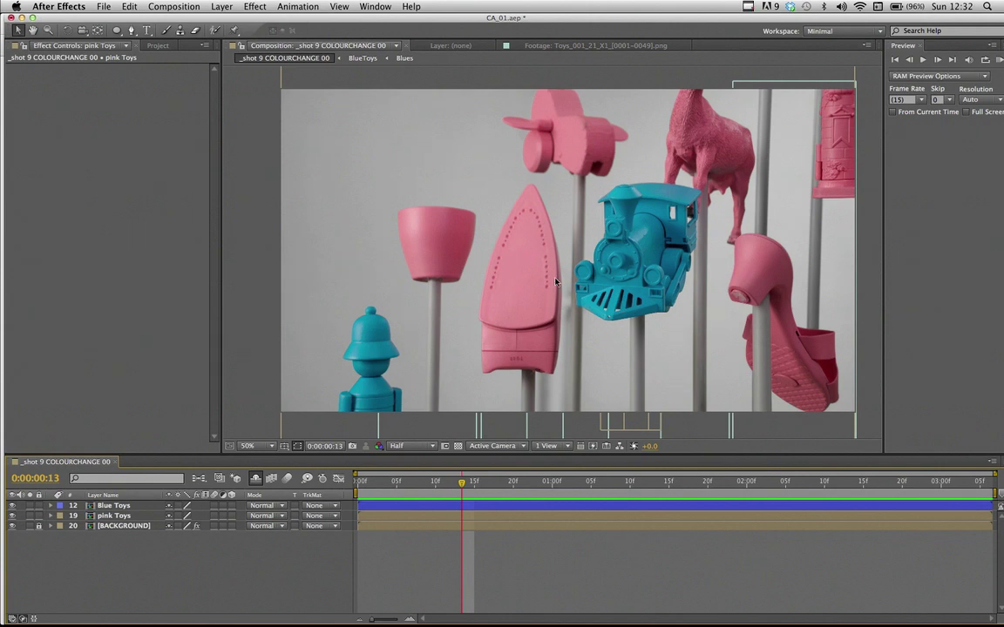
pyautogui.press('space')
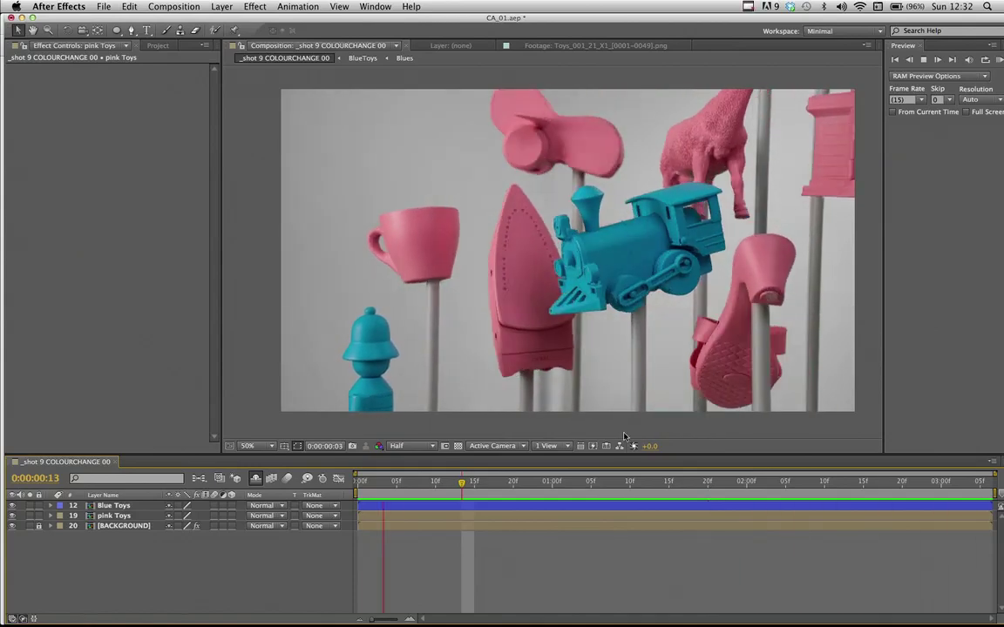
pyautogui.moveTo(462, 482); pyautogui.dragTo(511, 487)
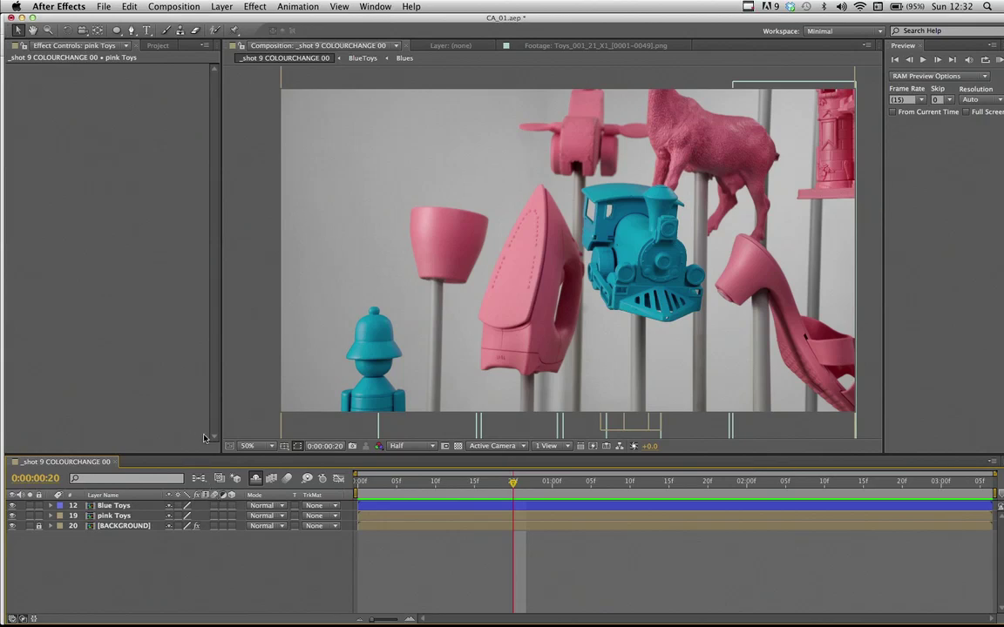
# - Toggle BACKGROUND and pink Toys visibility off and on to compare, then select Blue Toys
pyautogui.click(12, 527)
pyautogui.click(13, 527)
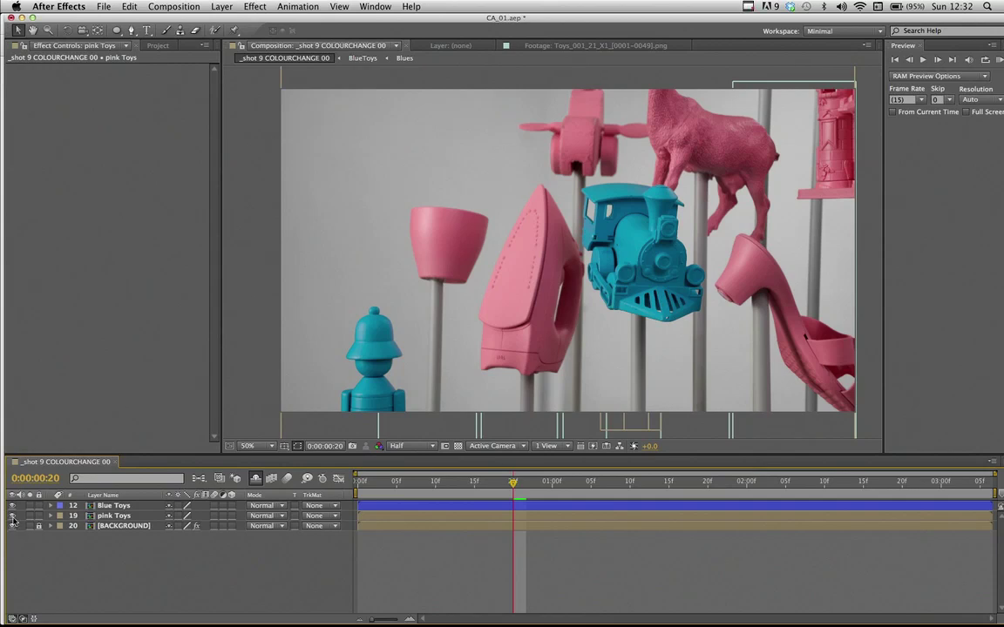
pyautogui.click(12, 516)
pyautogui.click(12, 516)
pyautogui.click(111, 507)
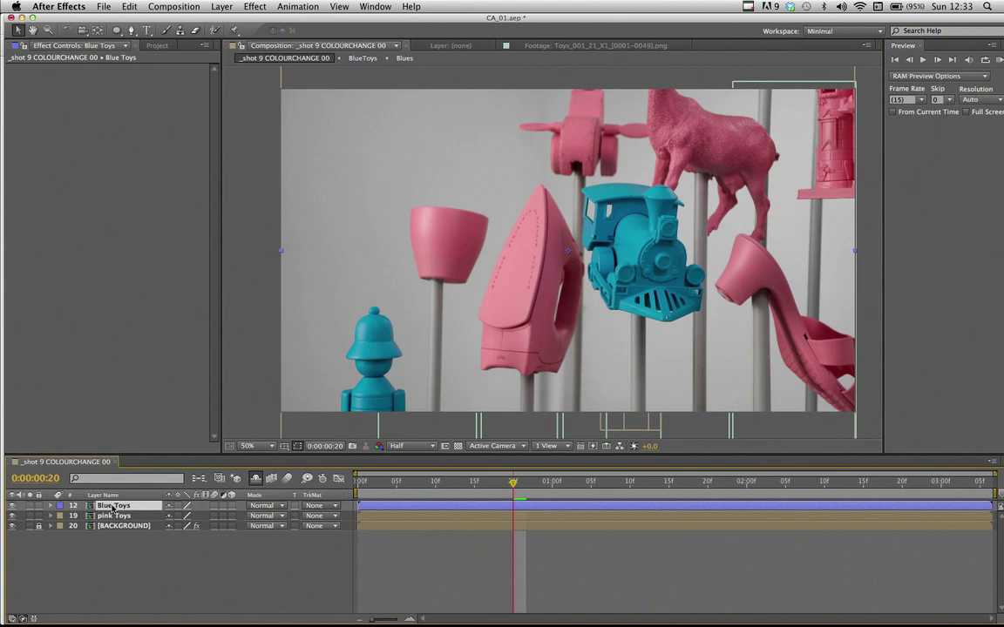
# - Duplicate the Blue Toys layer and rename the copy 'Blue Toys Pink'
pyautogui.press('super+d')
pyautogui.press('Return')
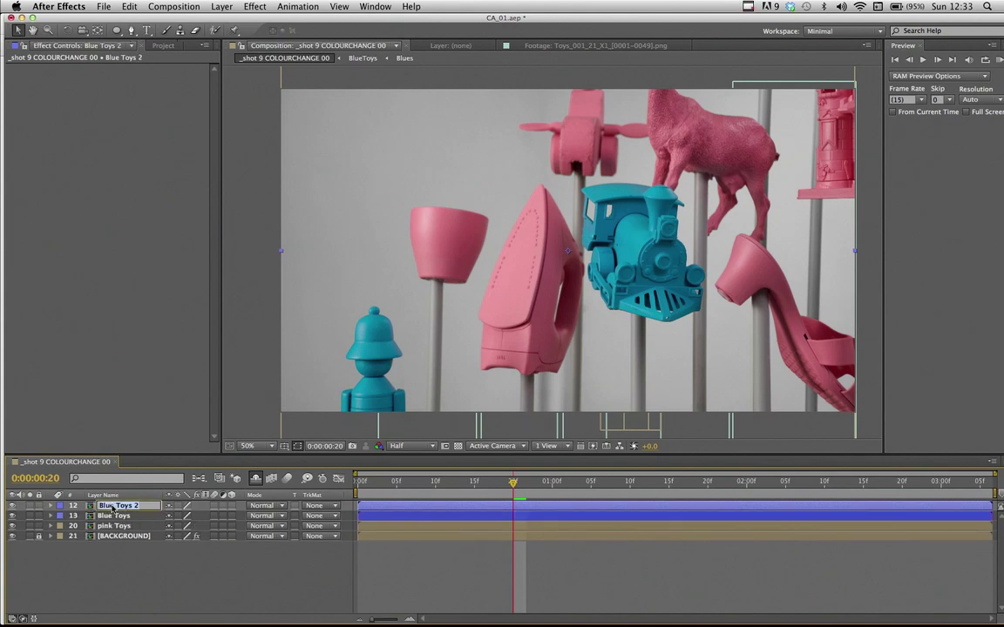
pyautogui.write('Blue Toys Pink')
pyautogui.press('Return')
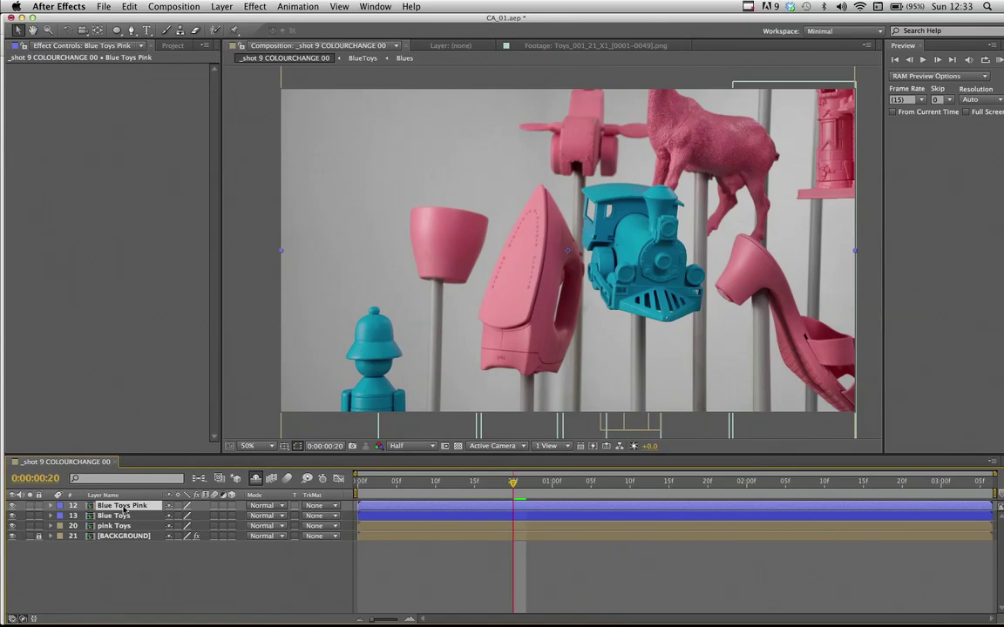
# - Apply a Channel Mixer effect from Color Correction to Blue Toys Pink
pyautogui.click(253, 6)
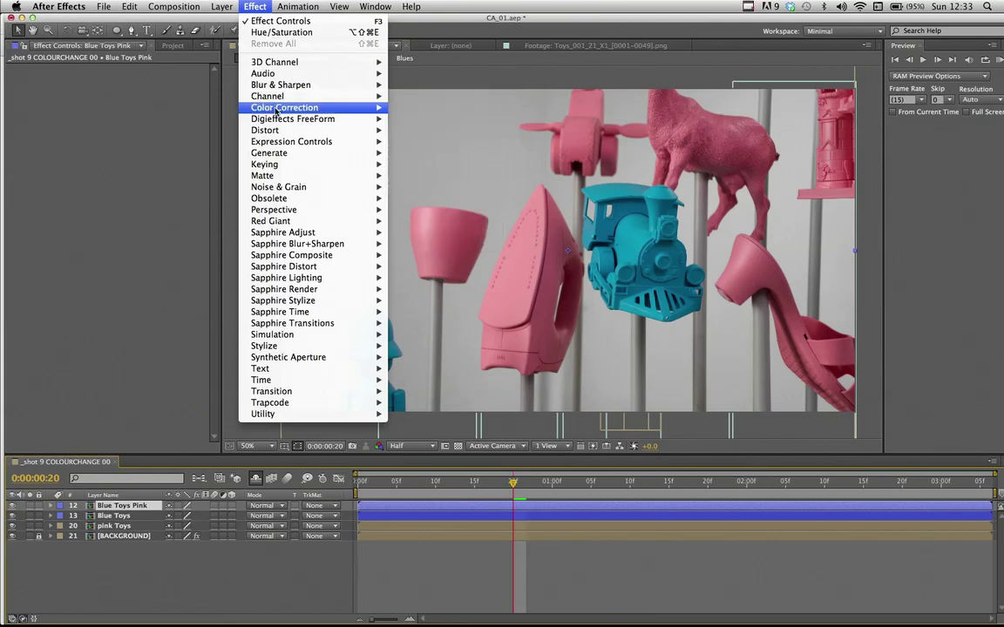
pyautogui.moveTo(276, 108)
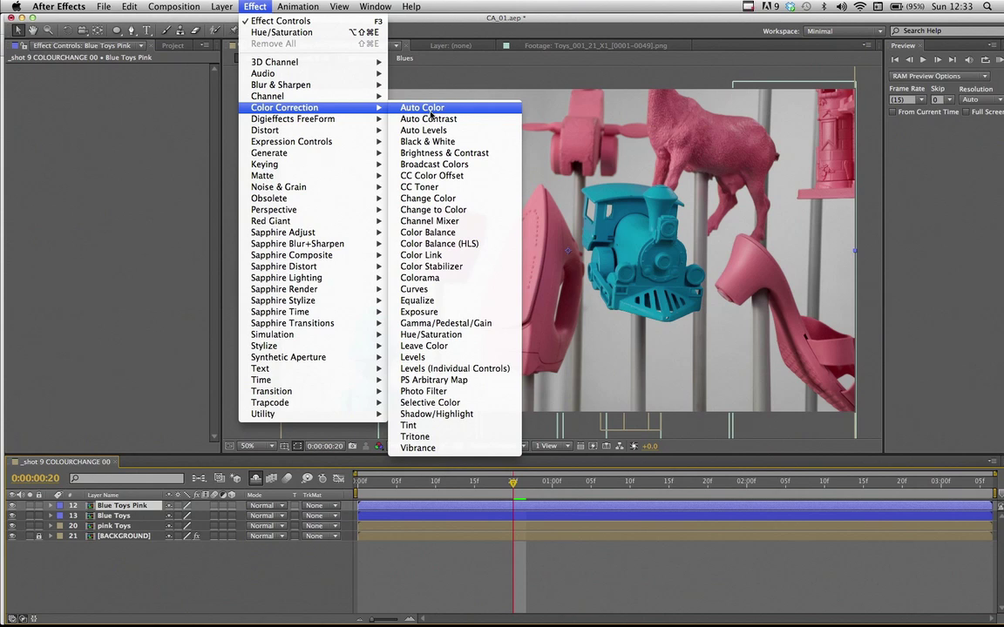
pyautogui.click(440, 222)
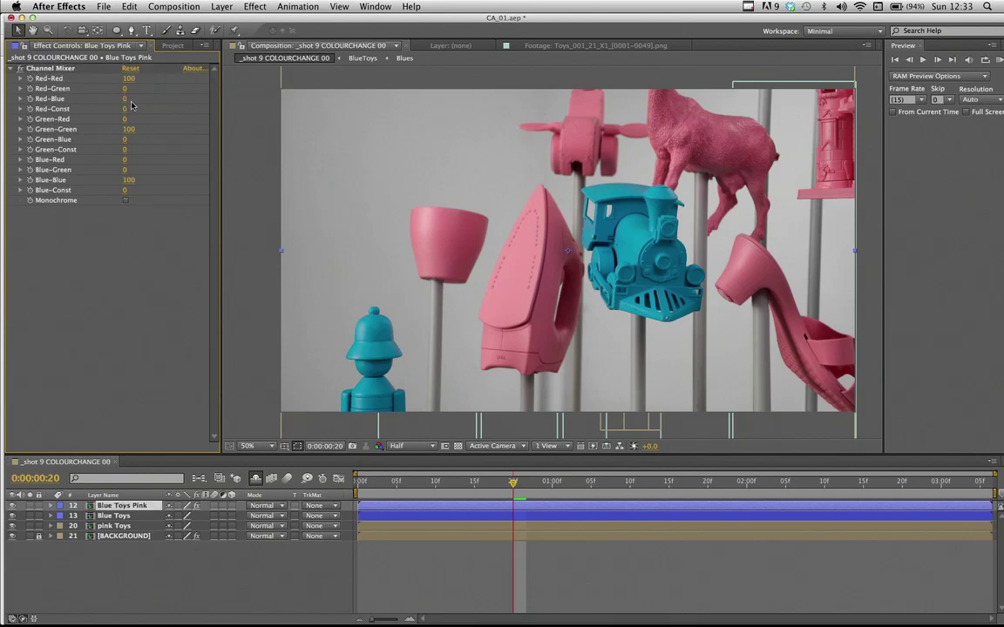
# - Try a higher Channel Mixer Red-Blue value, then reset Red-Blue to 0
pyautogui.moveTo(125, 105); pyautogui.dragTo(137, 104)
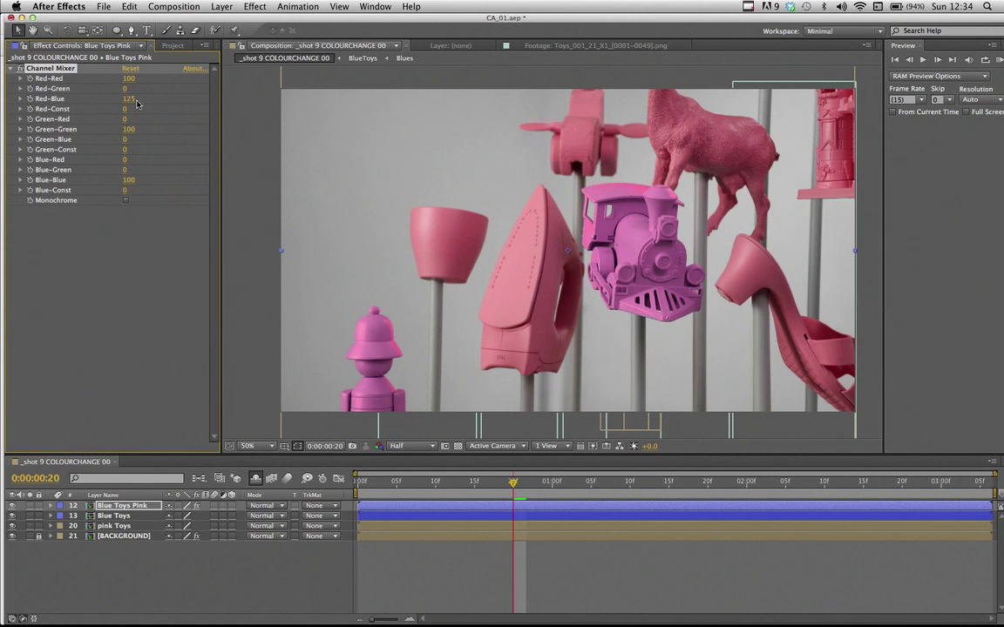
pyautogui.click(132, 100)
pyautogui.write('0')
pyautogui.press('Return')
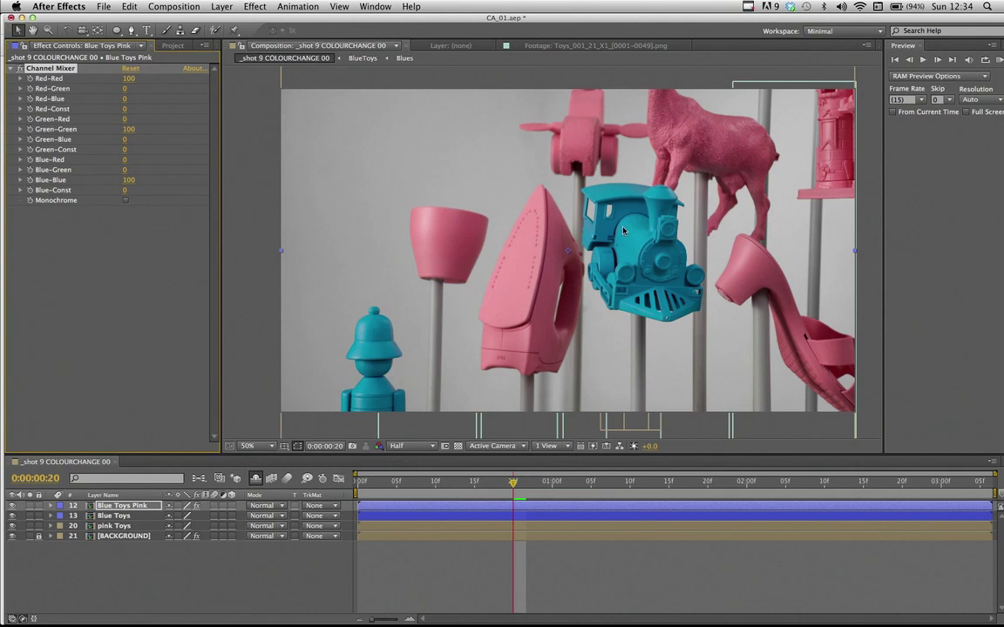
pyautogui.click(125, 141)
pyautogui.write('20')
pyautogui.press('Return')
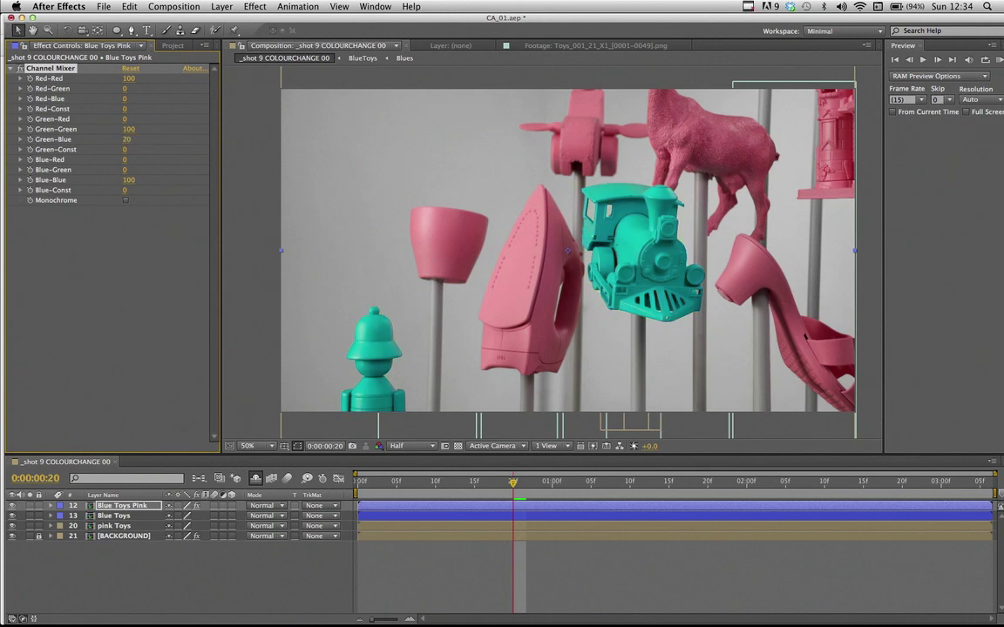
pyautogui.click(127, 140)
pyautogui.write('40')
pyautogui.press('Return')
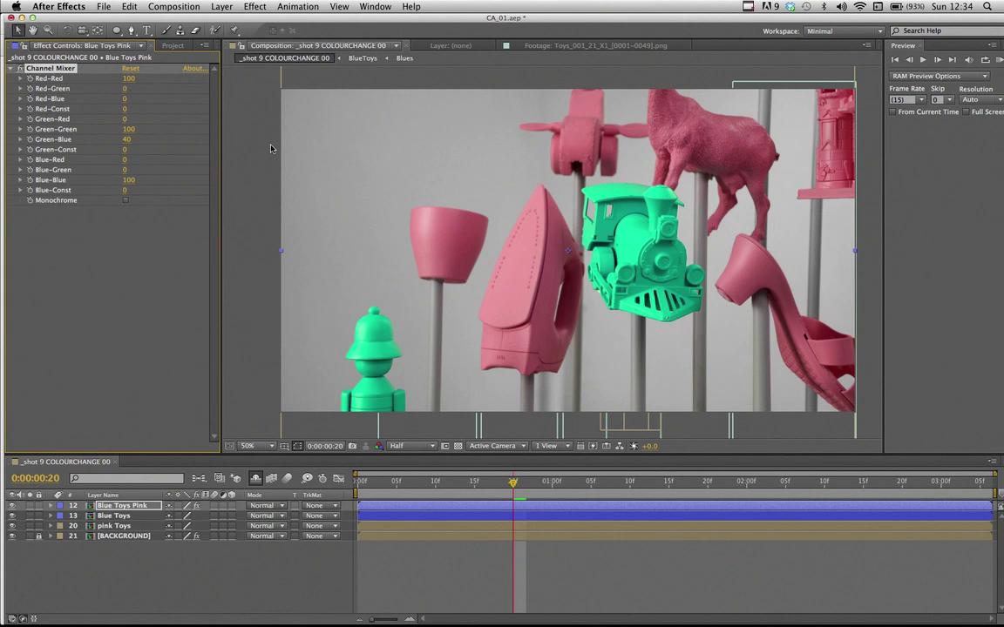
pyautogui.click(128, 139)
pyautogui.write('0')
pyautogui.press('Return')
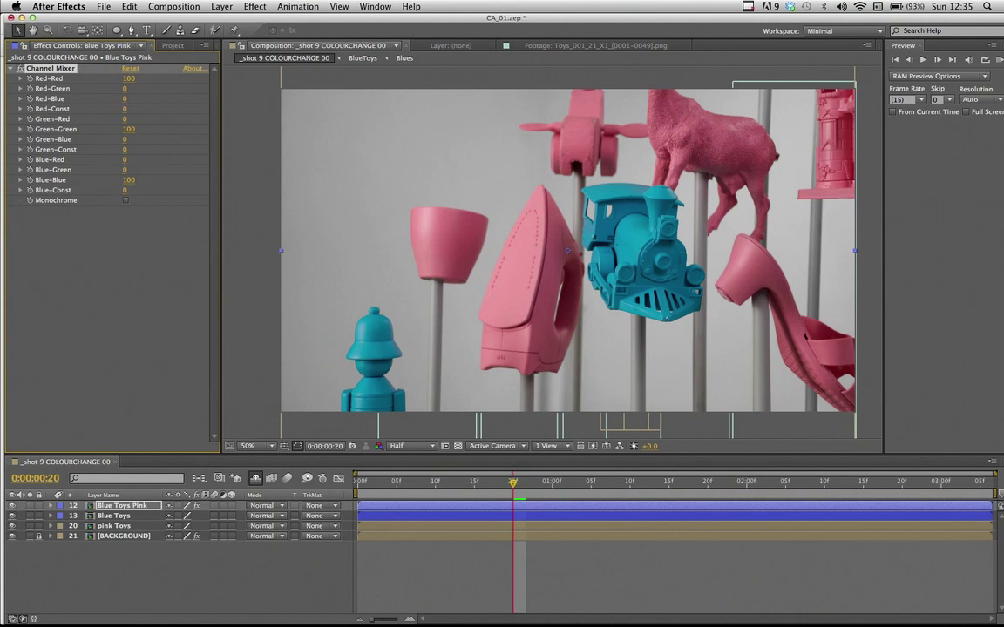
# - Enter Red-Blue 125 and Blue-Const -15, then scrub Red-Const to 20 in the Channel Mixer
pyautogui.click(125, 98)
pyautogui.write('125')
pyautogui.press('Return')
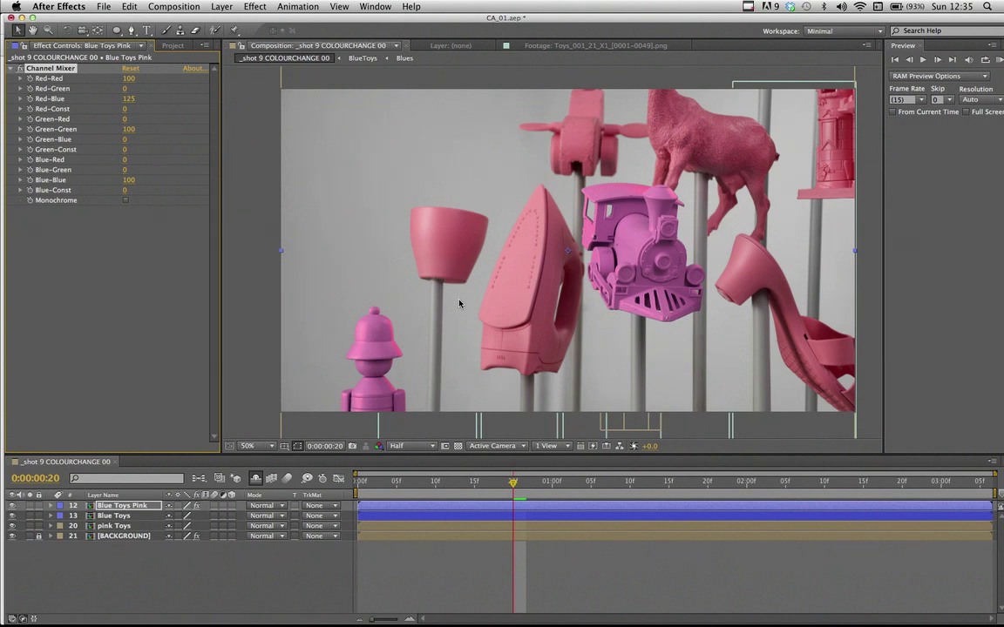
pyautogui.click(127, 190)
pyautogui.write('-15')
pyautogui.press('Return')
pyautogui.moveTo(127, 108)
pyautogui.mouseDown()
pyautogui.moveTo(122, 99)
pyautogui.moveTo(128, 117)
pyautogui.moveTo(117, 101)
pyautogui.moveTo(131, 116)
pyautogui.mouseUp()
pyautogui.click(119, 251)
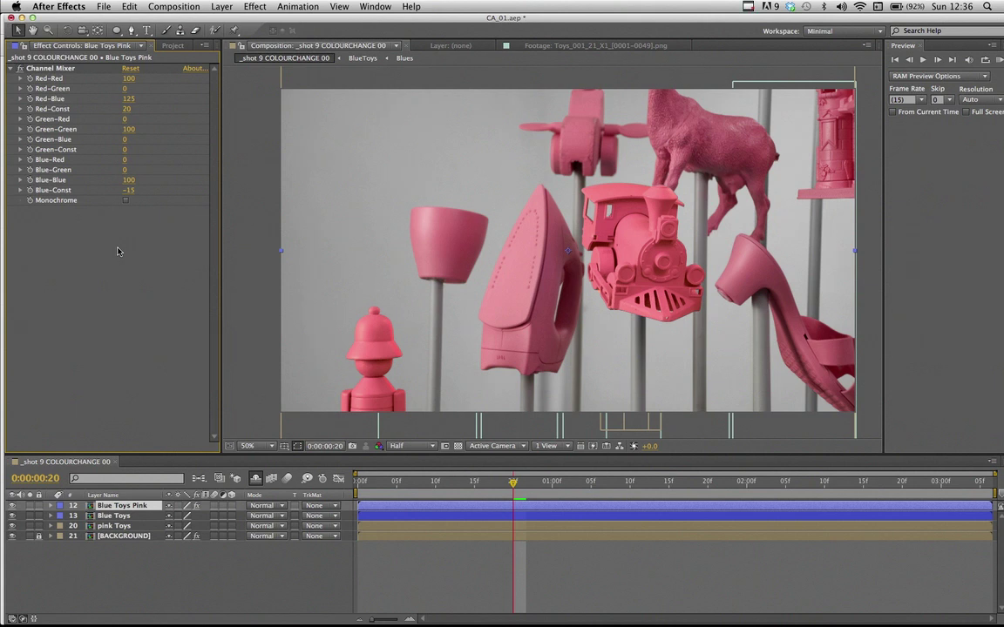
# - Add Hue/Saturation to Blue Toys Pink with Master Saturation -35 and Master Lightness -8
pyautogui.click(254, 7)
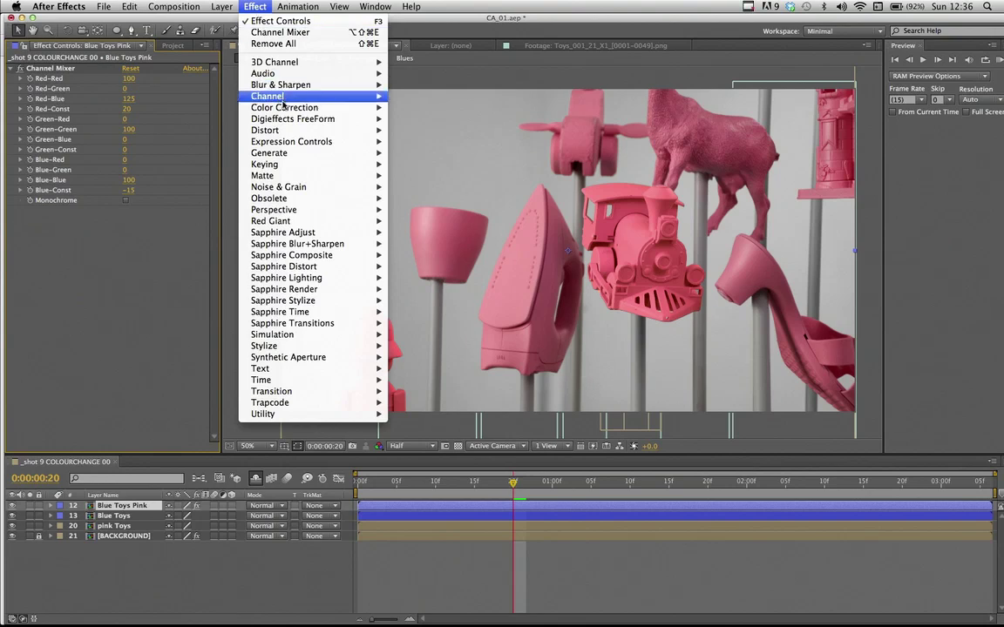
pyautogui.moveTo(286, 112)
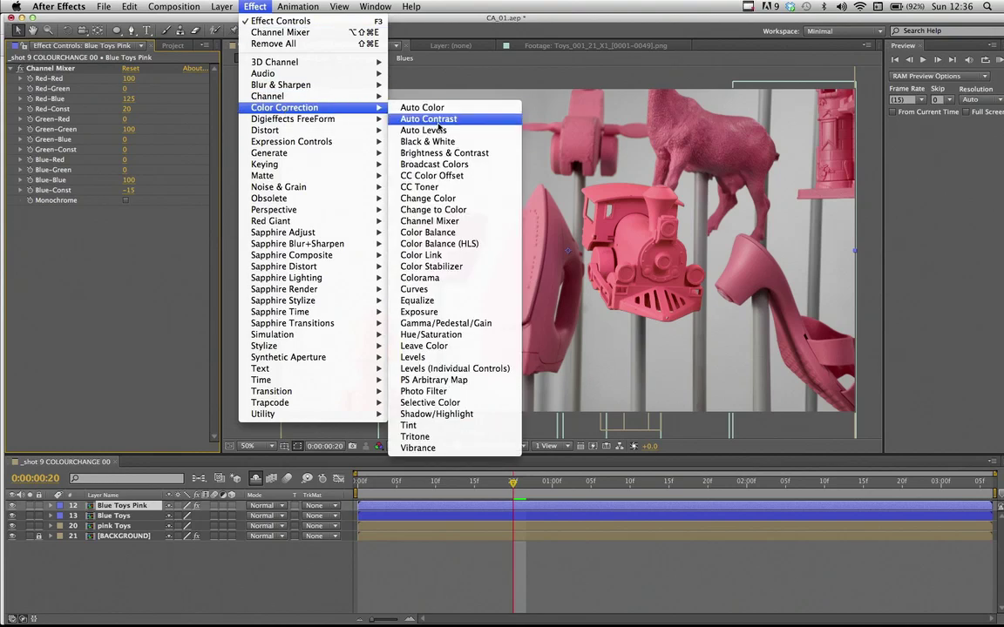
pyautogui.click(431, 335)
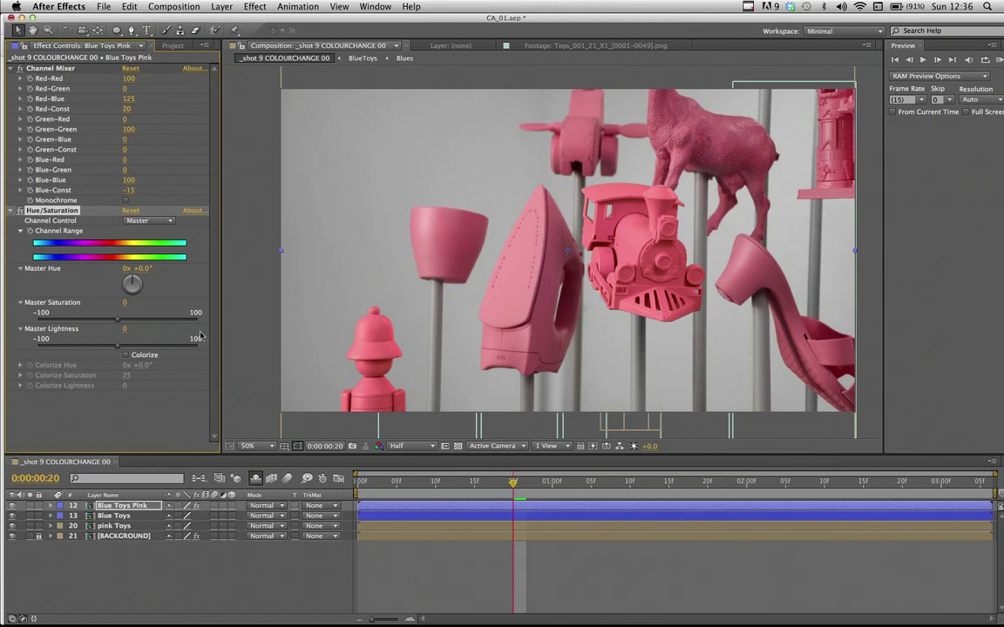
pyautogui.moveTo(116, 321); pyautogui.dragTo(91, 323)
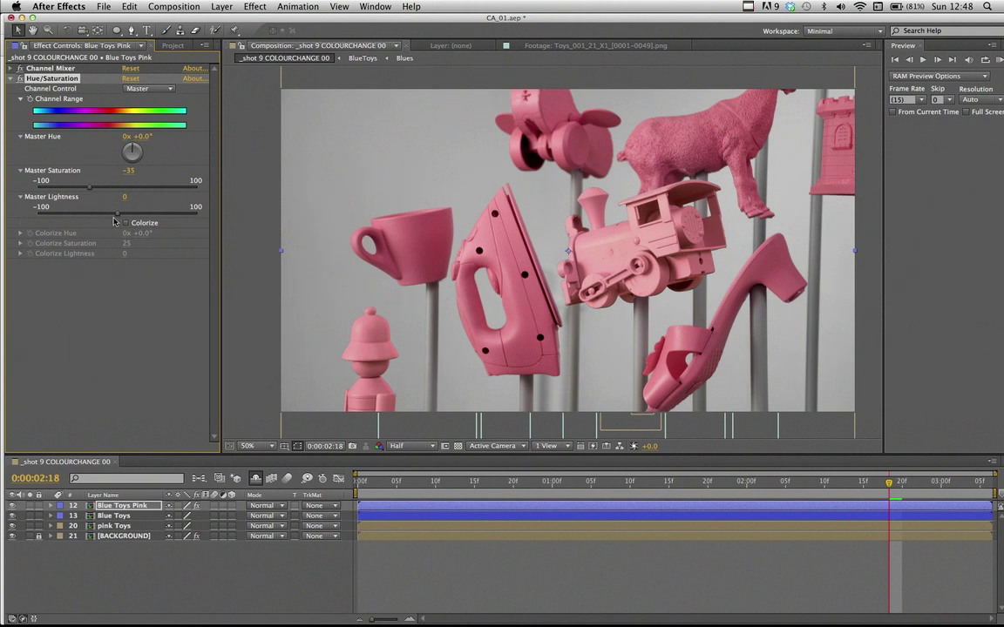
pyautogui.moveTo(118, 214); pyautogui.dragTo(111, 217)
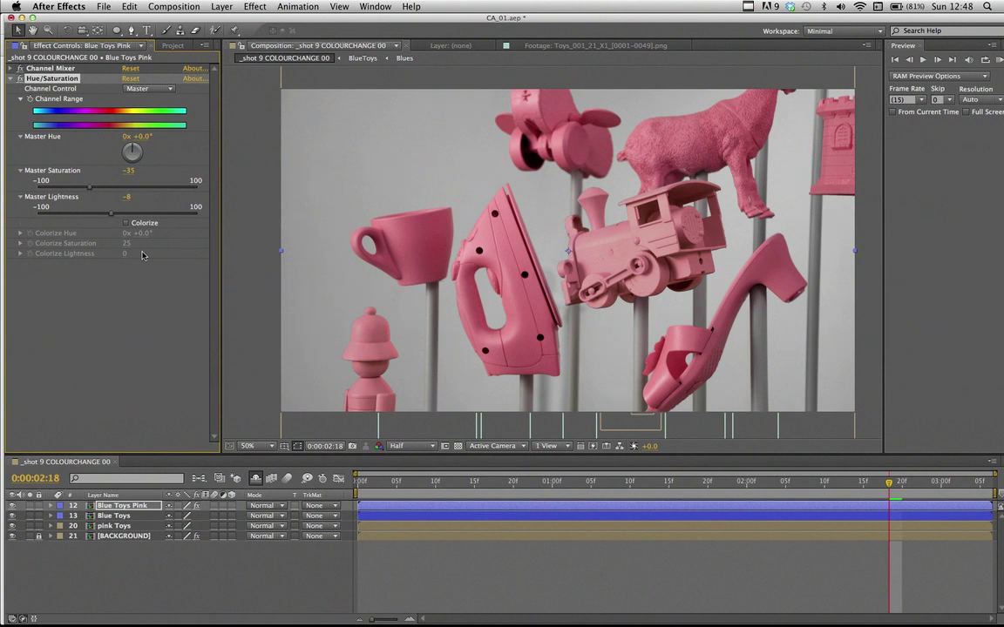
# - Add Levels to Blue Toys Pink, raising Input Black to 18 and lowering Input White to 254
pyautogui.click(254, 6)
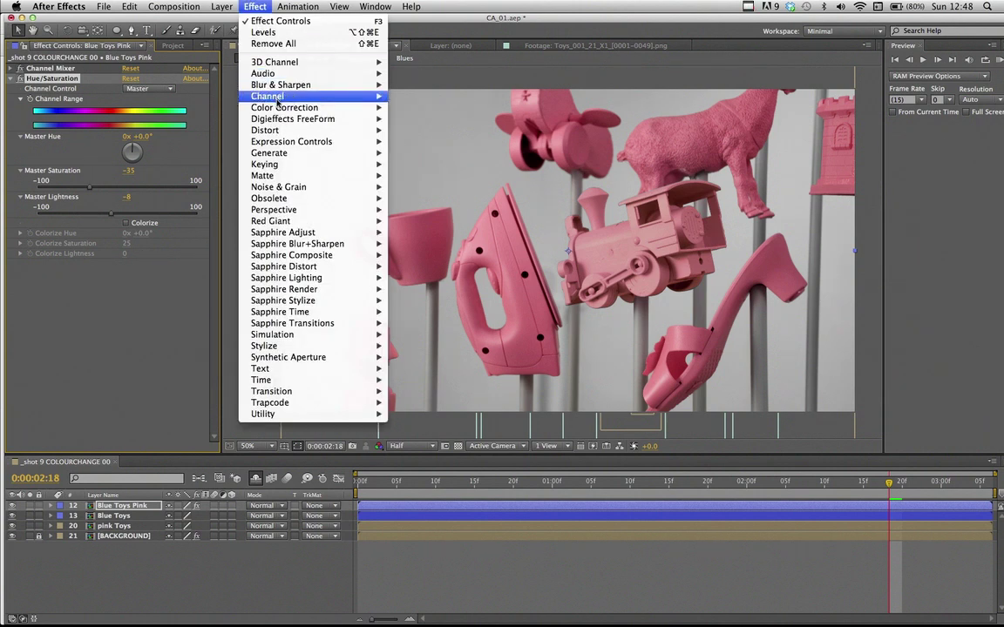
pyautogui.moveTo(279, 108)
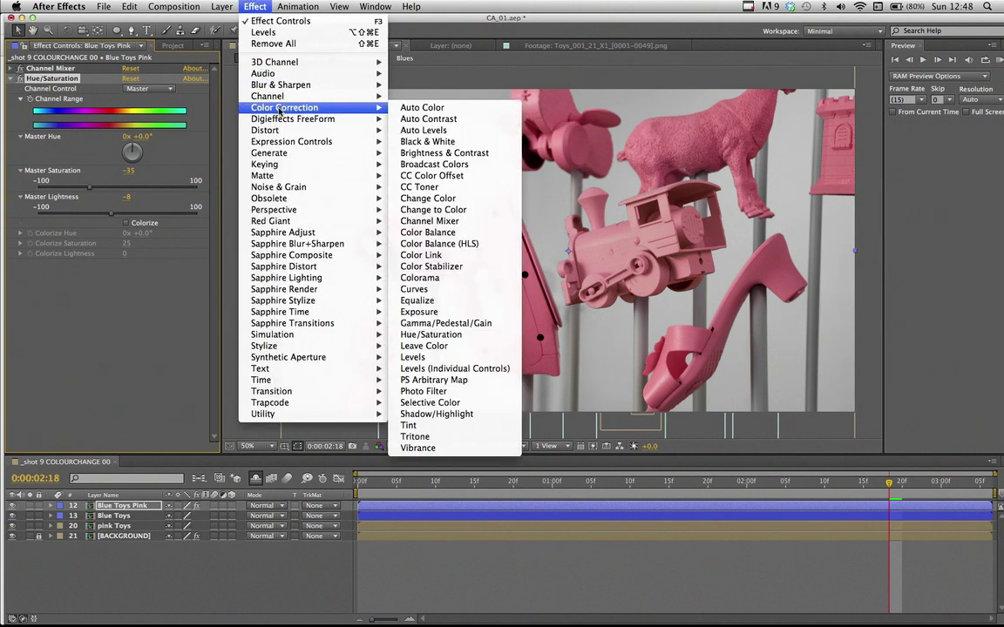
pyautogui.click(443, 362)
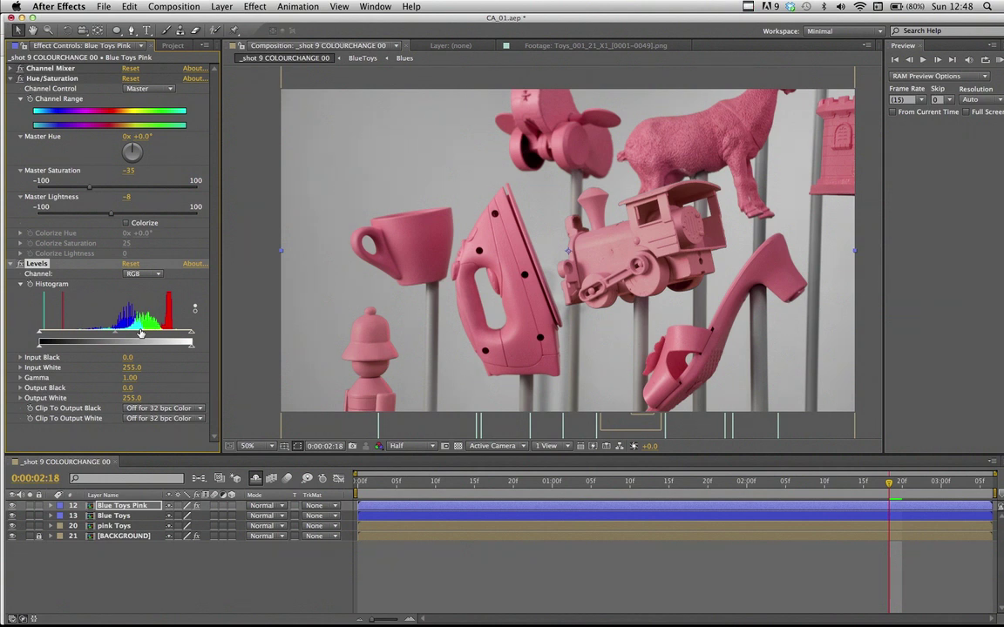
pyautogui.moveTo(40, 334); pyautogui.dragTo(50, 337)
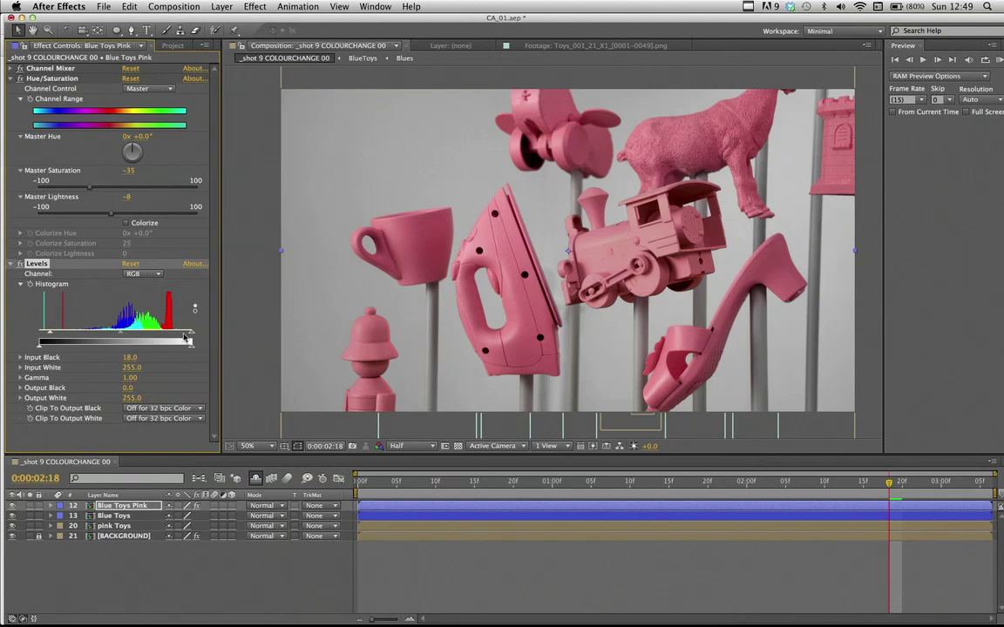
pyautogui.moveTo(192, 337); pyautogui.dragTo(192, 336)
pyautogui.moveTo(120, 336); pyautogui.dragTo(123, 336)
# - Preview the shot, ease Levels gamma to 0.99, and toggle Blue Toys Pink visibility to compare
pyautogui.click(442, 484)
pyautogui.click(377, 488)
pyautogui.press('space')
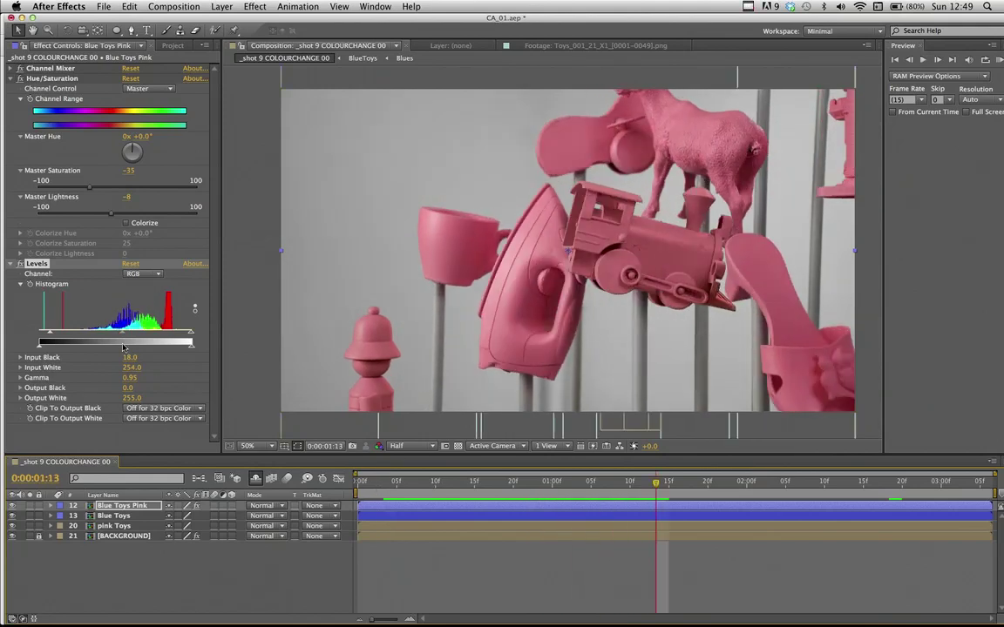
pyautogui.moveTo(123, 333); pyautogui.dragTo(122, 337)
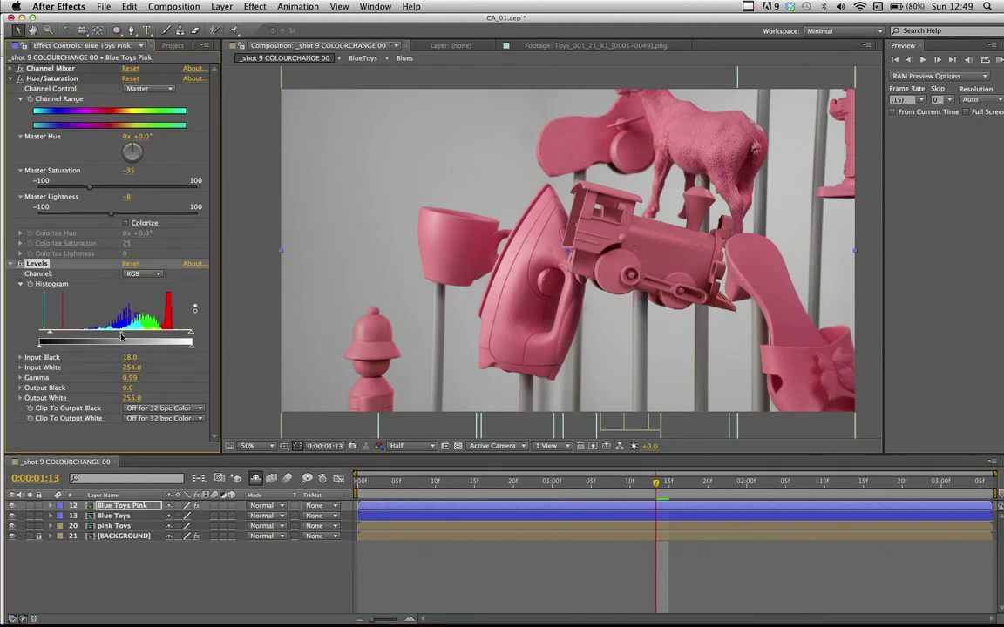
pyautogui.press('space')
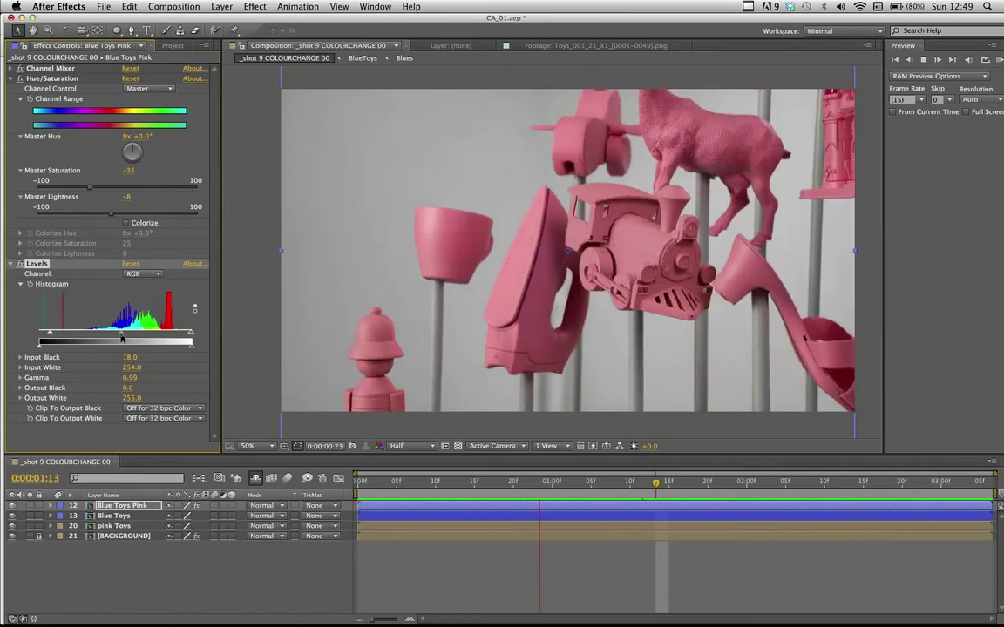
pyautogui.press('space')
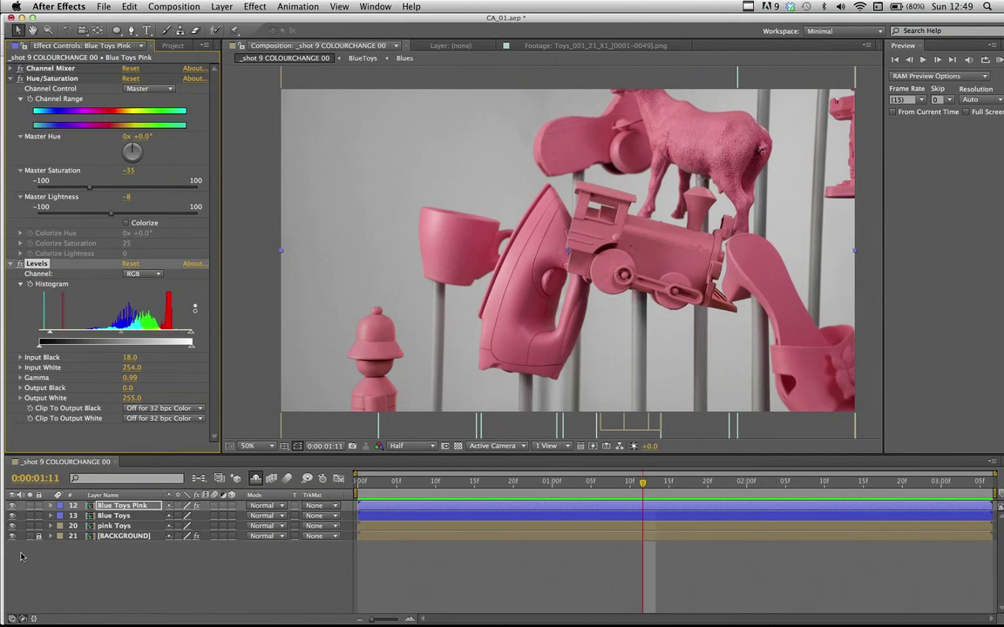
pyautogui.click(11, 506)
pyautogui.click(11, 506)
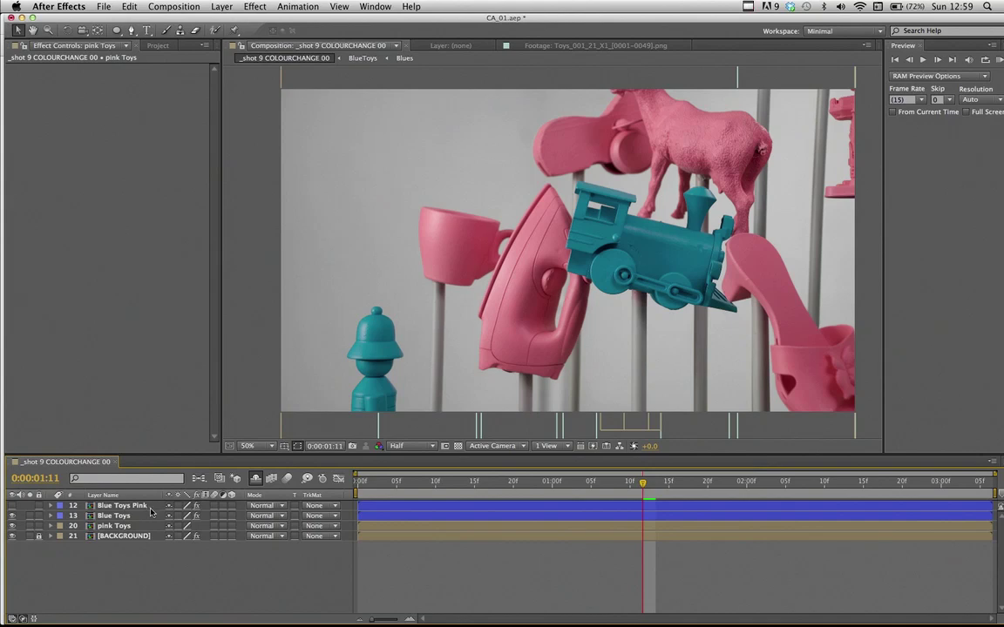
# - Duplicate the pink Toys layer and rename the copy 'pink Toys Blue'
pyautogui.click(133, 528)
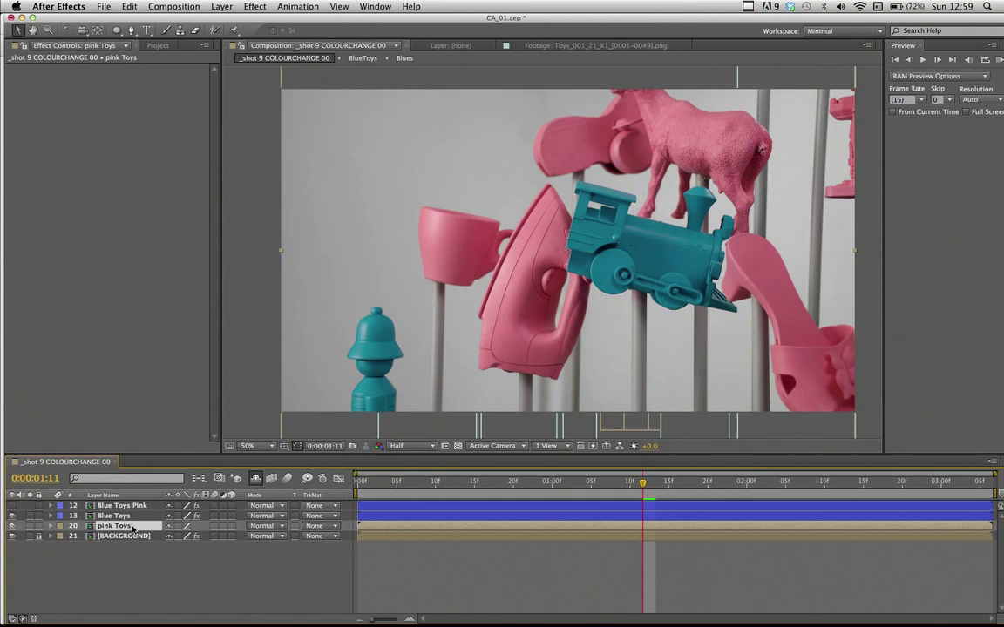
pyautogui.hotkey('ctrl', 'd')
pyautogui.press('Return')
pyautogui.press('Right')
pyautogui.press('BackSpace')
pyautogui.press('BackSpace')
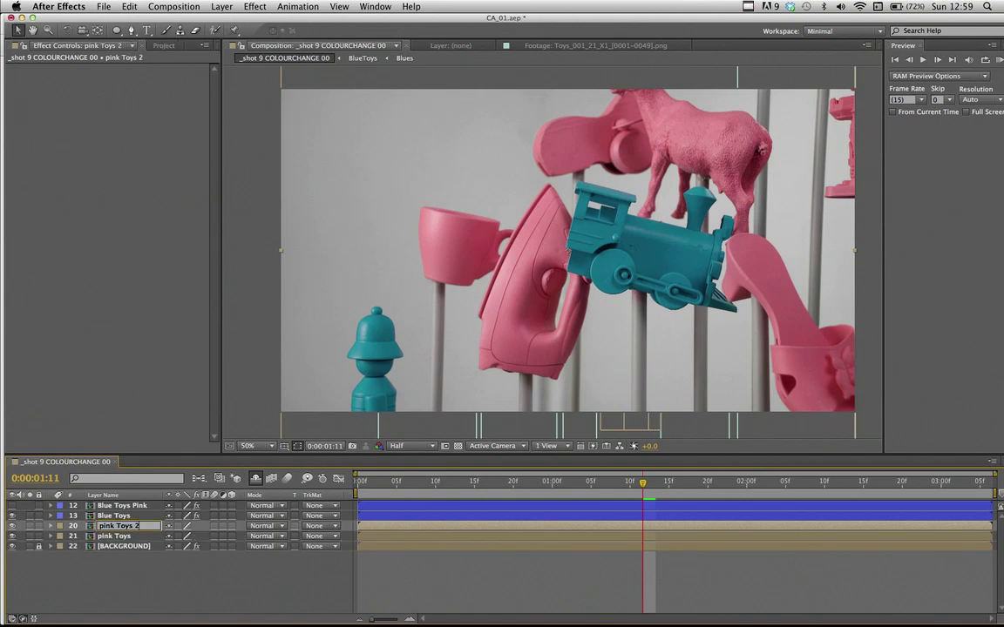
pyautogui.write('Blue')
pyautogui.press('Return')
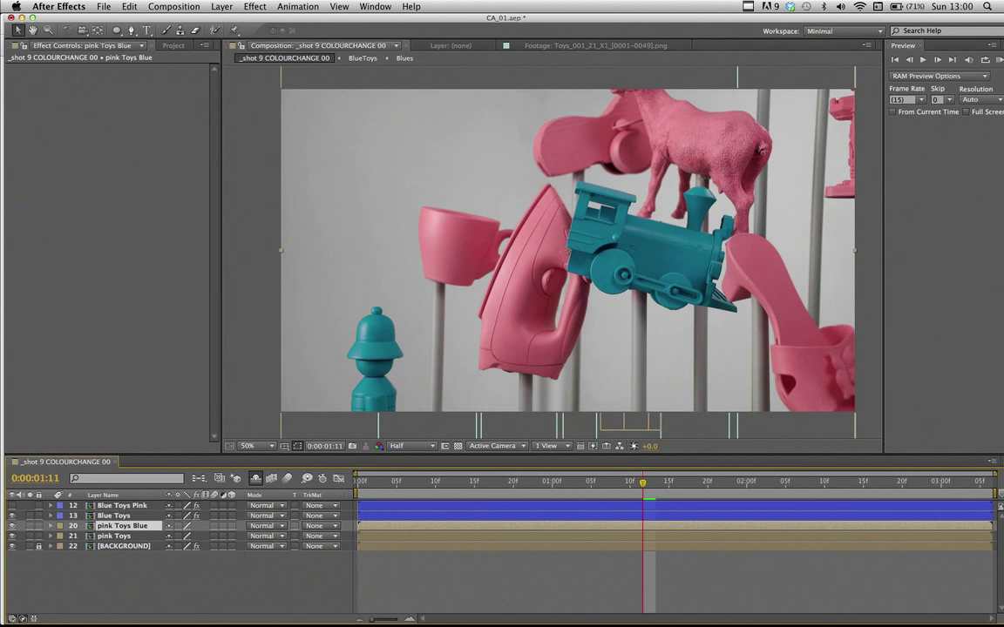
# - Add Hue/Saturation to pink Toys Blue with Master Hue -160°, Saturation -10 and Lightness -20
pyautogui.click(256, 7)
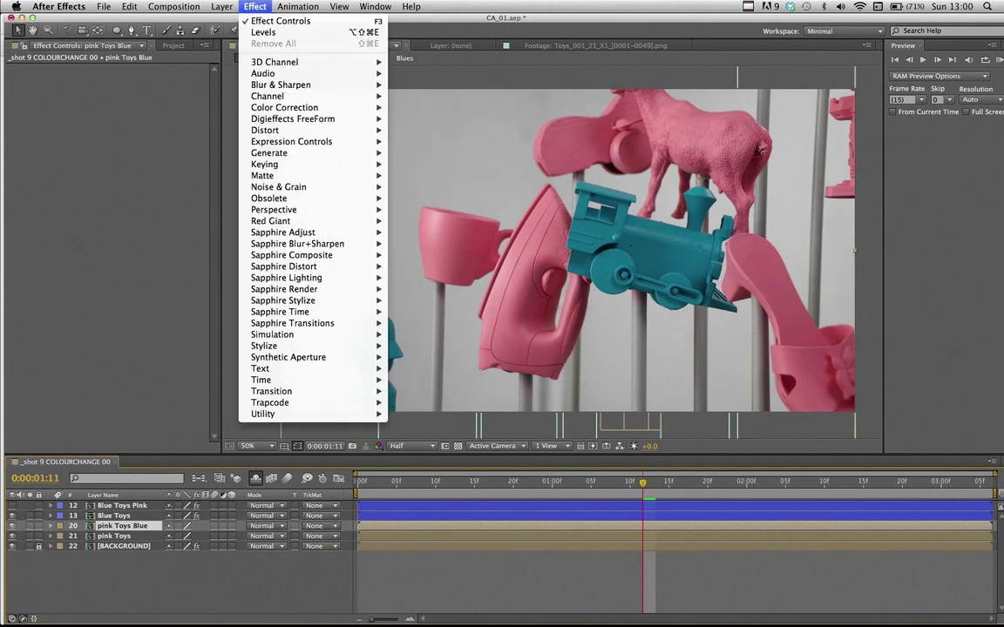
pyautogui.moveTo(296, 105)
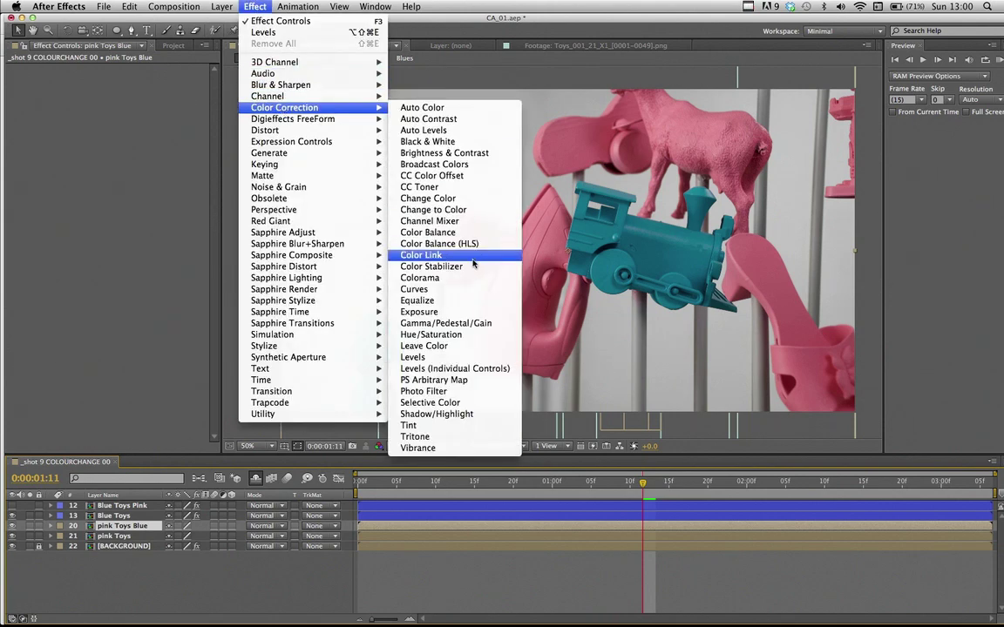
pyautogui.click(463, 335)
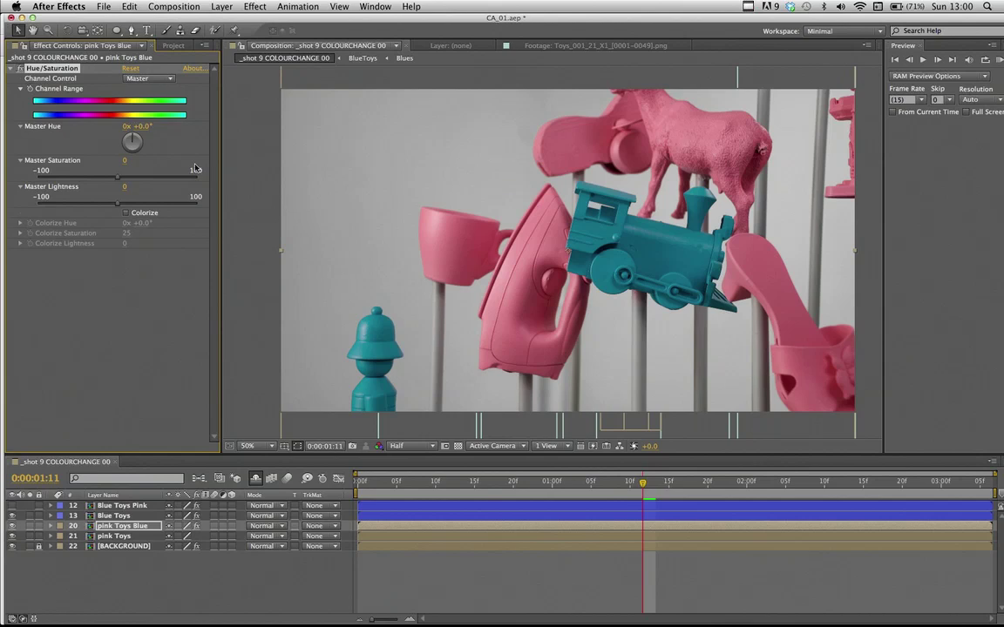
pyautogui.moveTo(138, 127); pyautogui.dragTo(115, 129)
pyautogui.moveTo(144, 134); pyautogui.dragTo(58, 134)
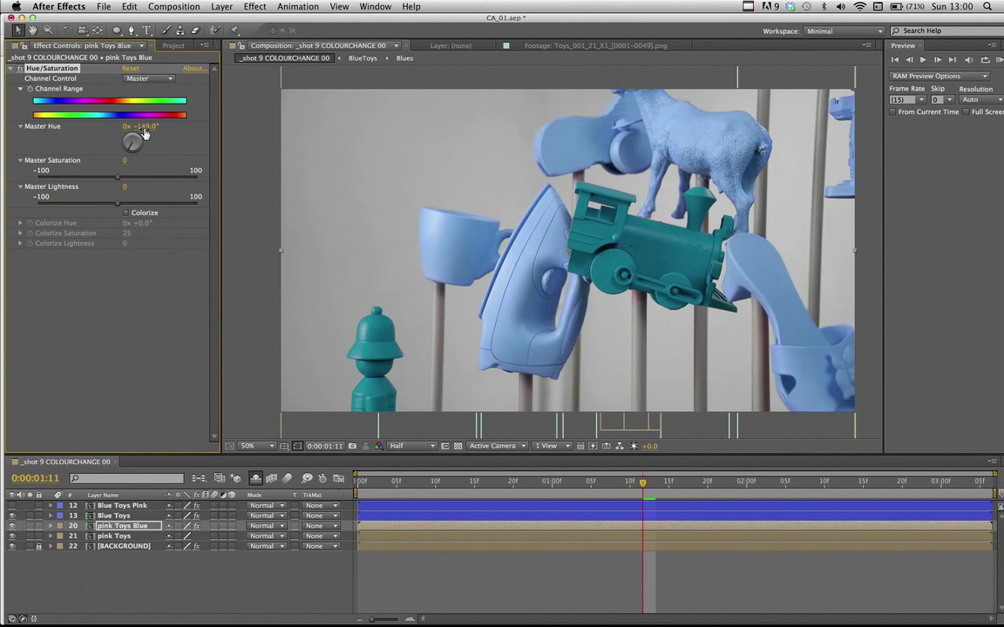
pyautogui.click(139, 126)
pyautogui.press('Return')
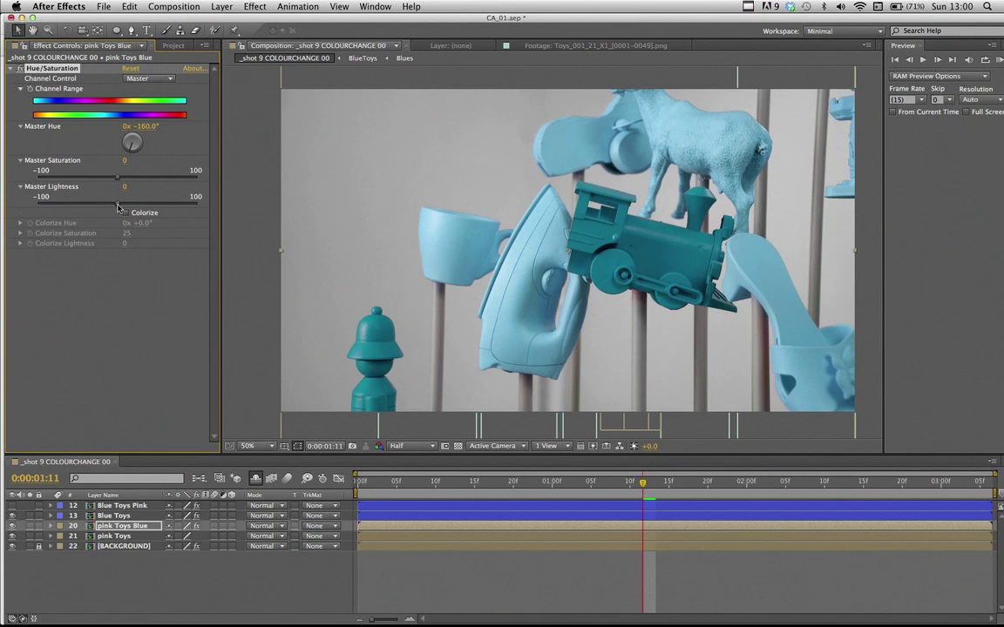
pyautogui.moveTo(118, 208); pyautogui.dragTo(104, 207)
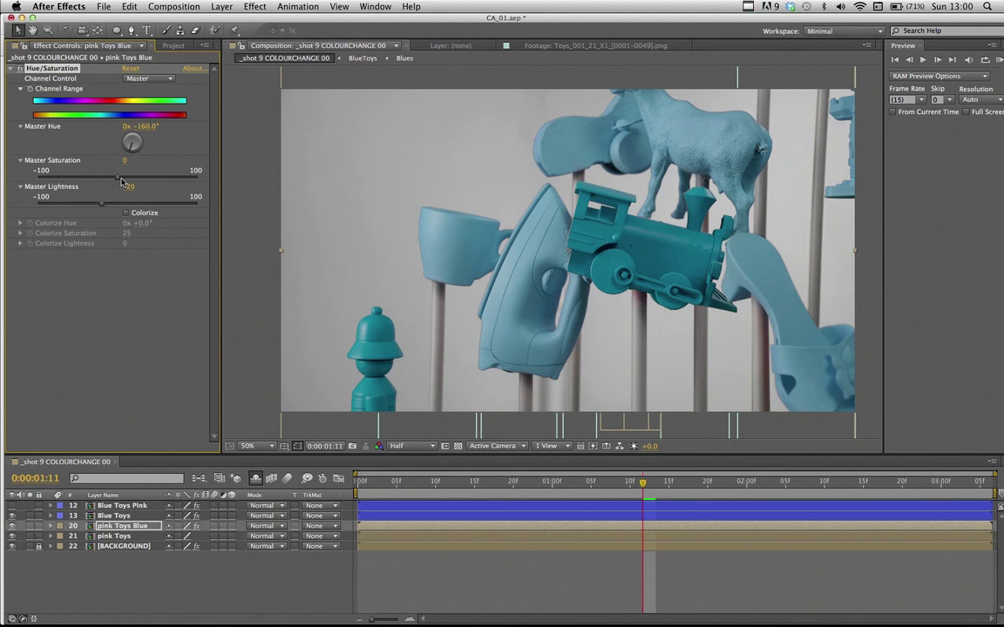
pyautogui.moveTo(118, 179); pyautogui.dragTo(111, 180)
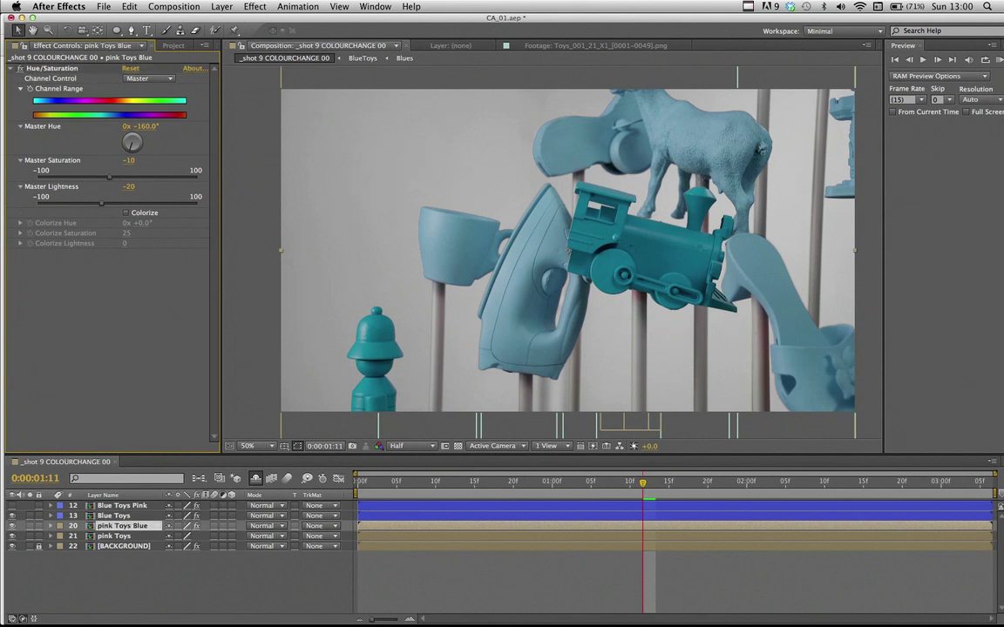
# - Add a Channel Mixer to pink Toys Blue and set Green-Red to 10
pyautogui.click(255, 7)
pyautogui.moveTo(253, 105)
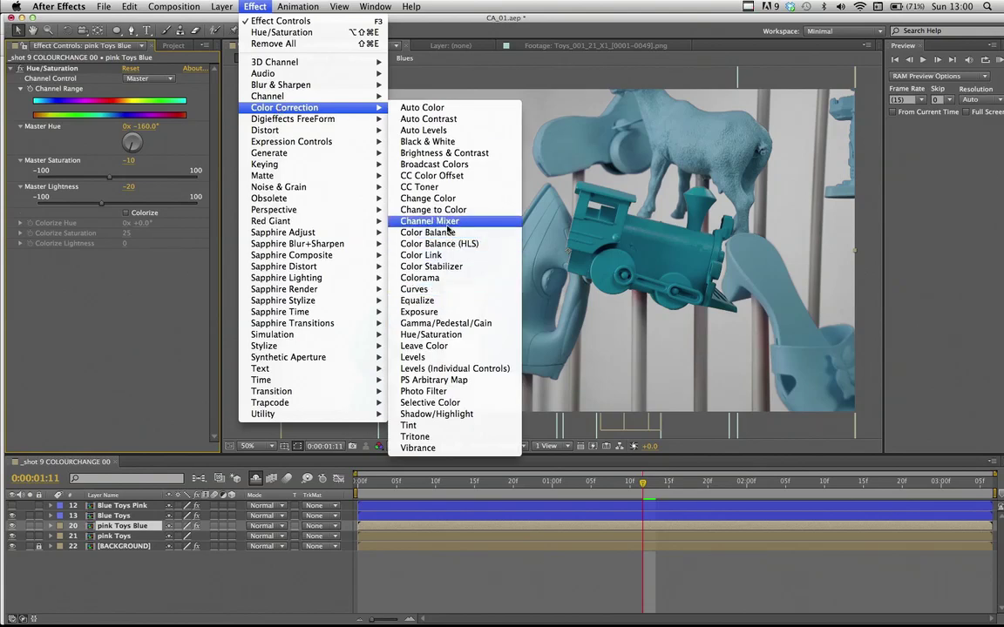
pyautogui.press('Escape')
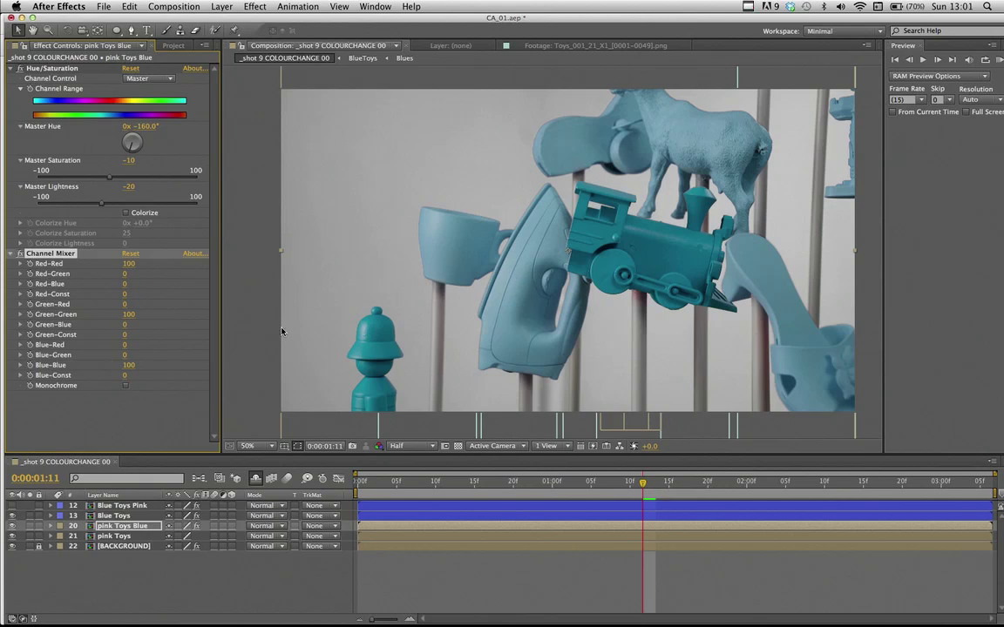
pyautogui.click(125, 305)
pyautogui.write('10')
pyautogui.press('Return')
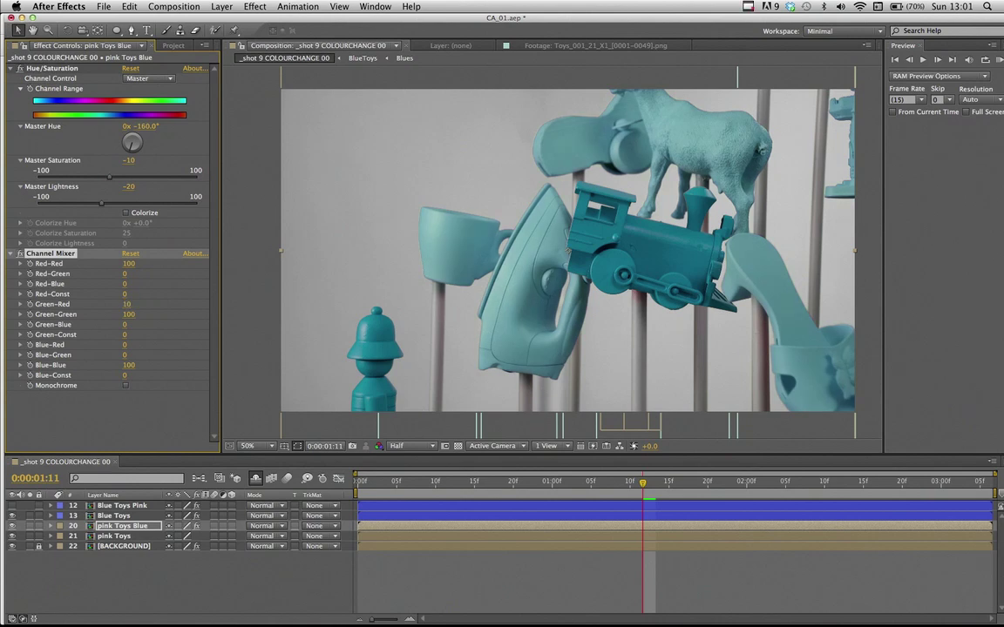
# - Set Channel Mixer Green-Green to 105 and Blue-Blue to 108
pyautogui.click(128, 314)
pyautogui.write('105')
pyautogui.press('Return')
pyautogui.click(129, 367)
pyautogui.write('105')
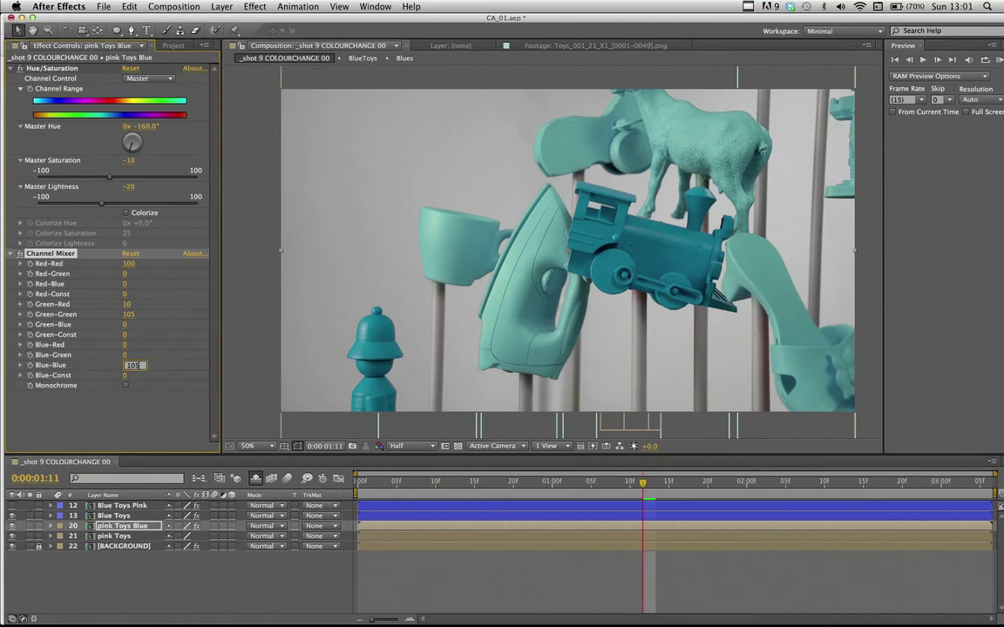
pyautogui.press('Return')
pyautogui.click(129, 365)
pyautogui.write('108')
pyautogui.press('Return')
# - Collapse both effects and test their order, leaving Hue/Saturation above Channel Mixer
pyautogui.click(13, 253)
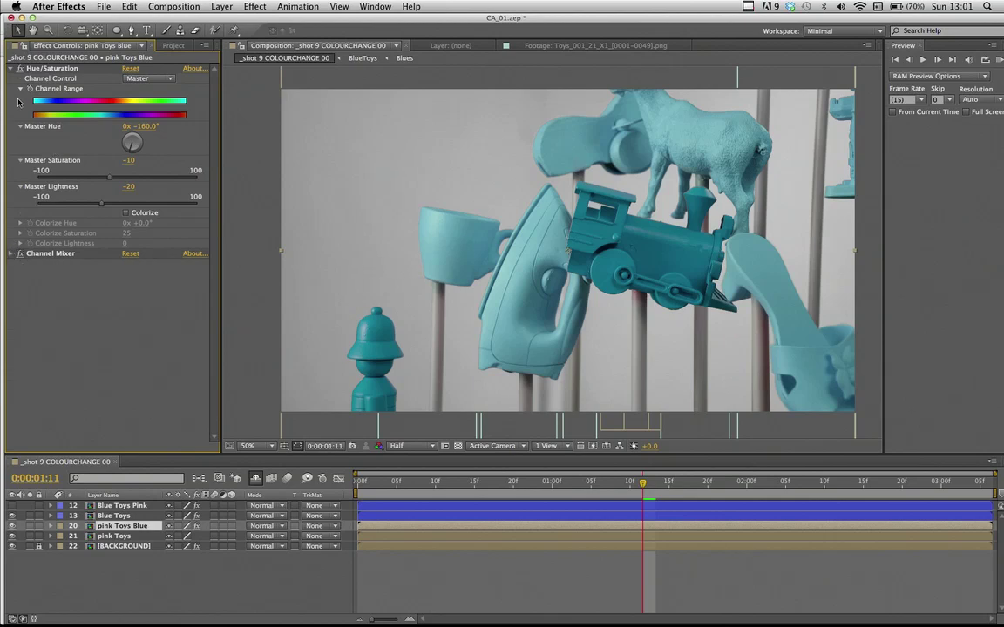
pyautogui.click(11, 68)
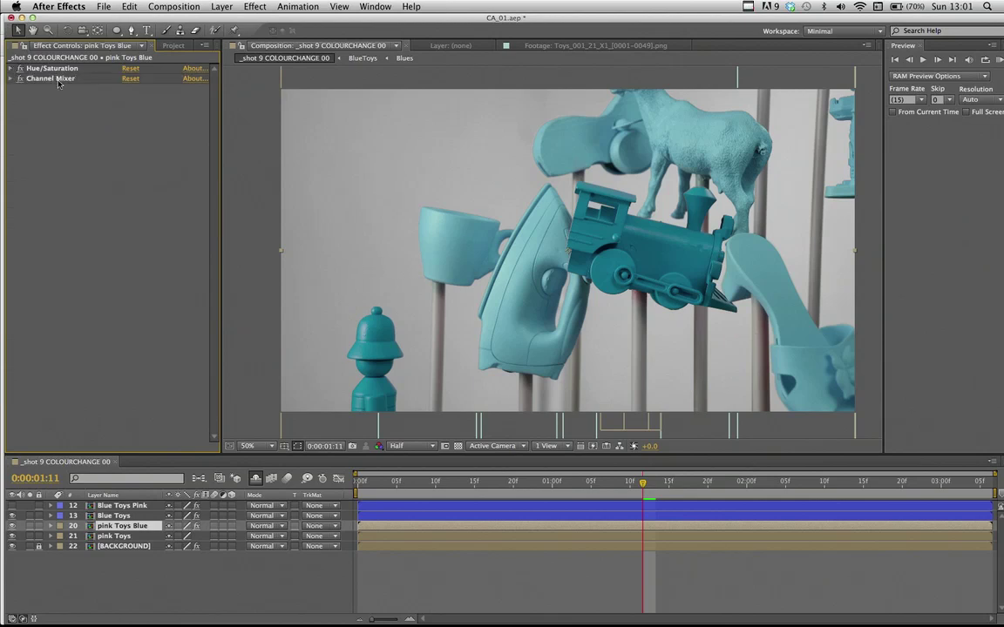
pyautogui.click(58, 81)
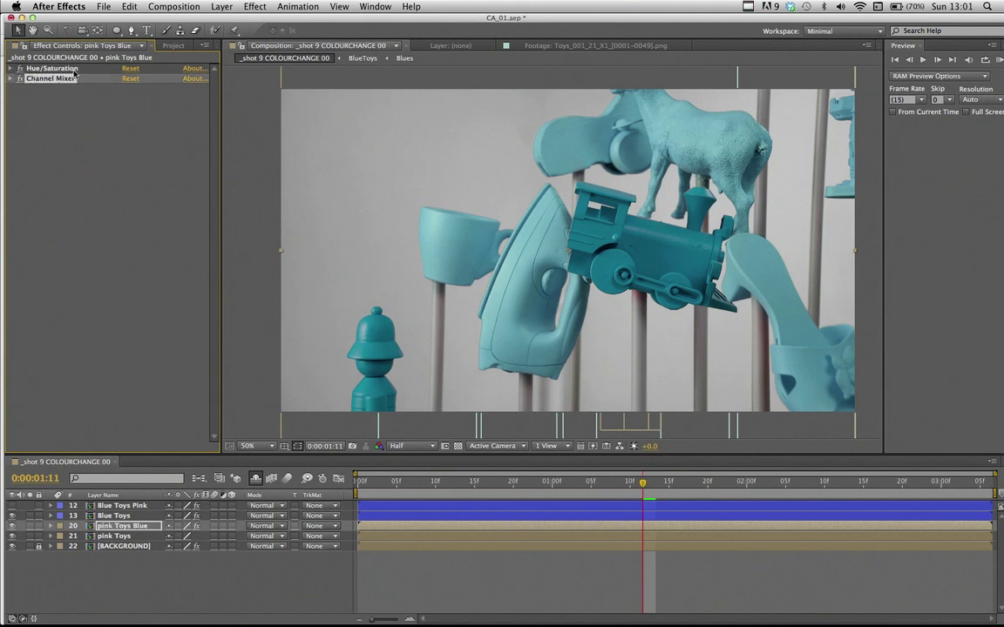
pyautogui.moveTo(66, 73); pyautogui.dragTo(67, 94)
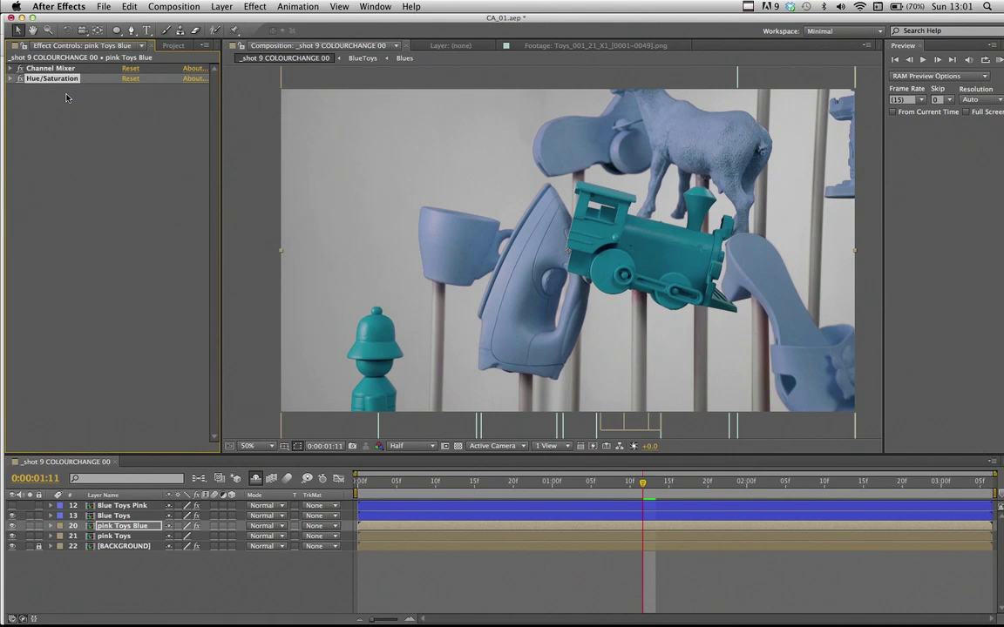
pyautogui.click(66, 98)
pyautogui.click(68, 82)
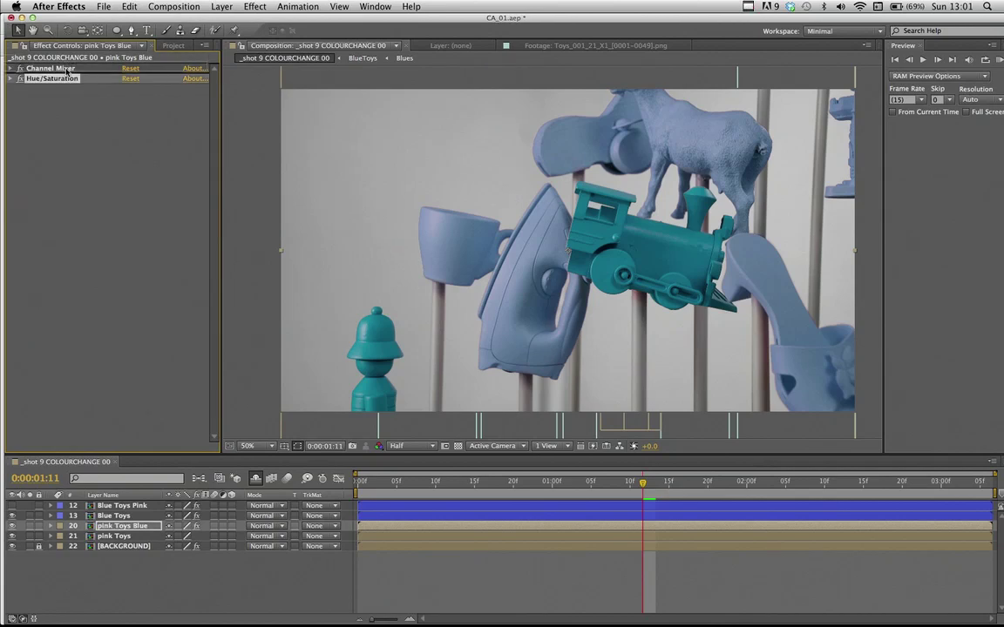
pyautogui.moveTo(65, 82); pyautogui.dragTo(65, 70)
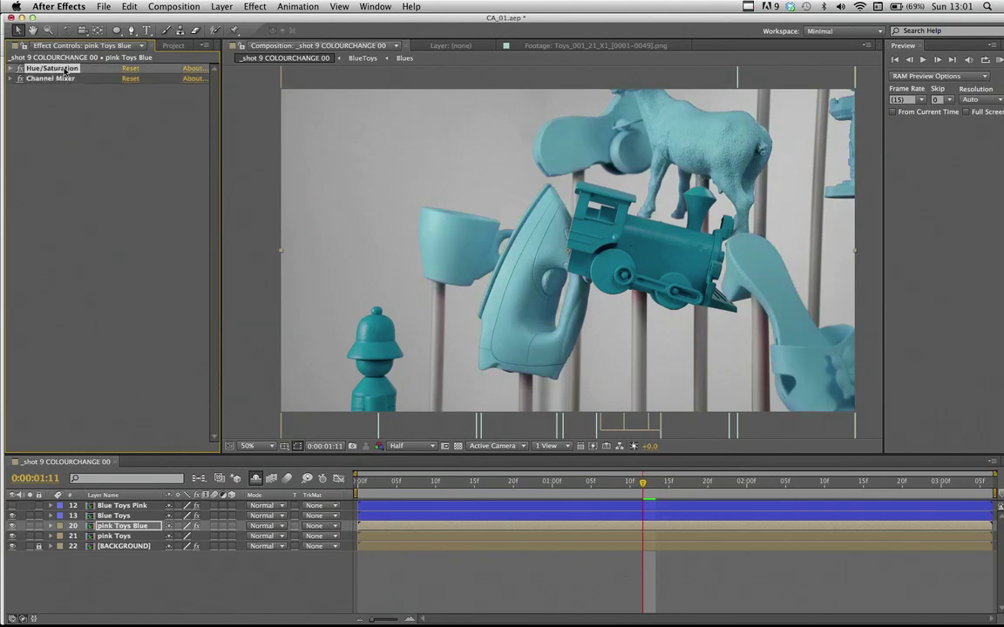
pyautogui.click(81, 113)
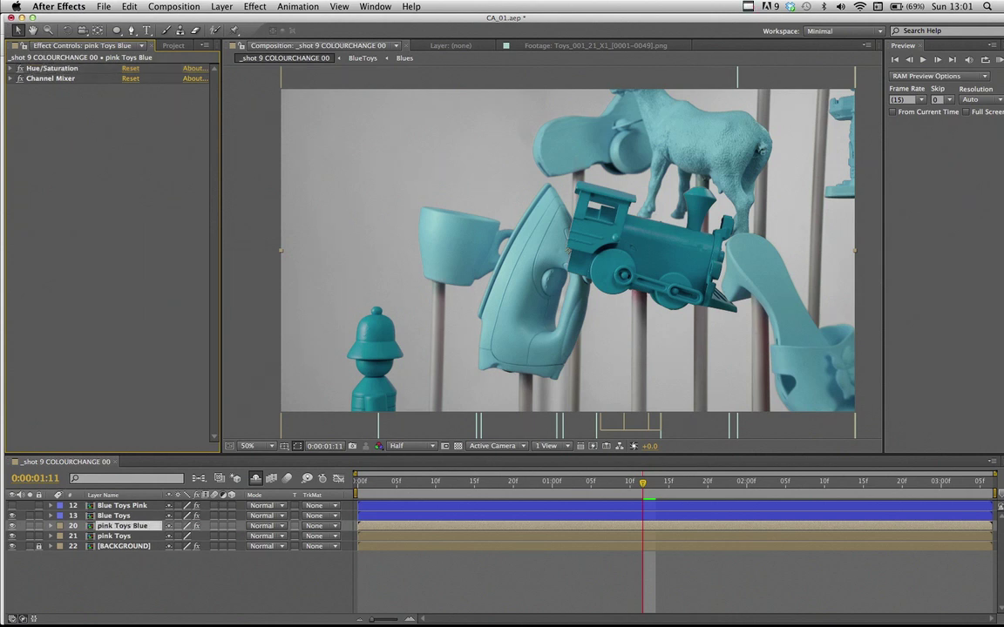
# - Add a Levels effect to pink Toys Blue: Input Black 5, Gamma 0.58, Input White 249
pyautogui.click(255, 6)
pyautogui.moveTo(287, 107)
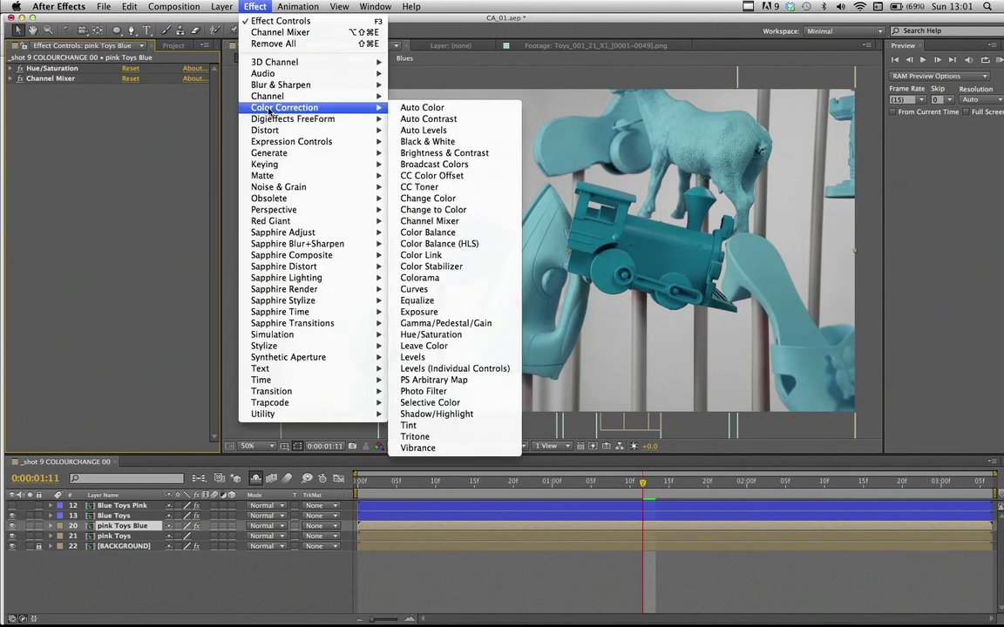
pyautogui.click(415, 357)
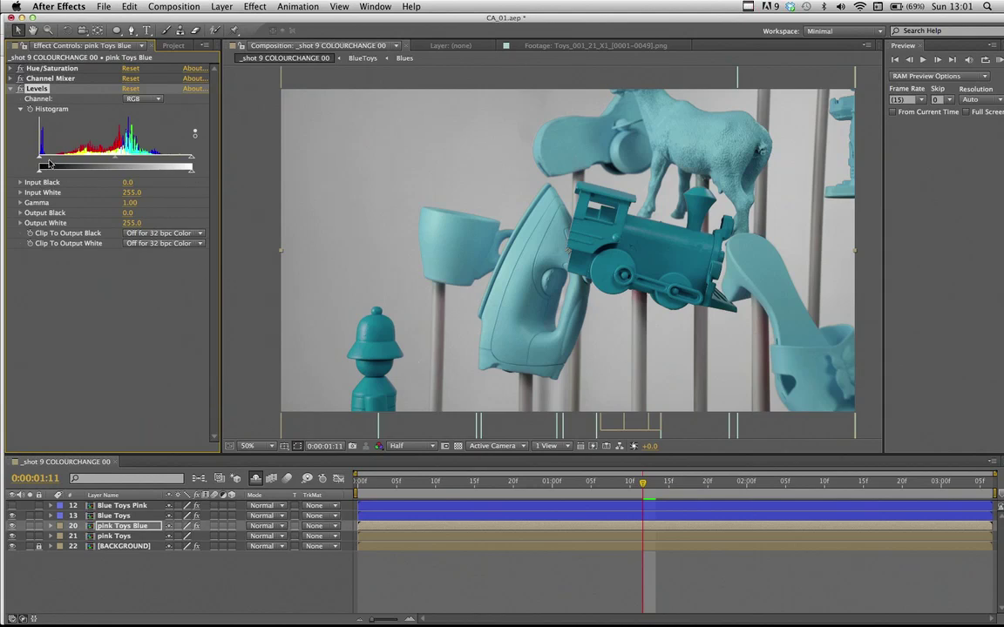
pyautogui.moveTo(39, 159); pyautogui.dragTo(43, 162)
pyautogui.moveTo(117, 162); pyautogui.dragTo(145, 162)
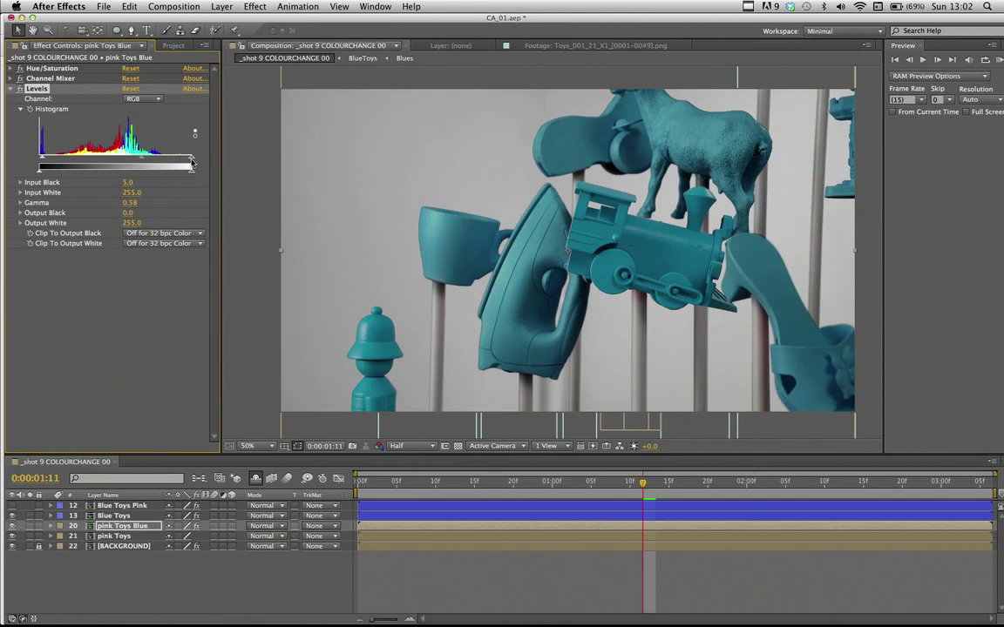
pyautogui.moveTo(191, 160); pyautogui.dragTo(190, 161)
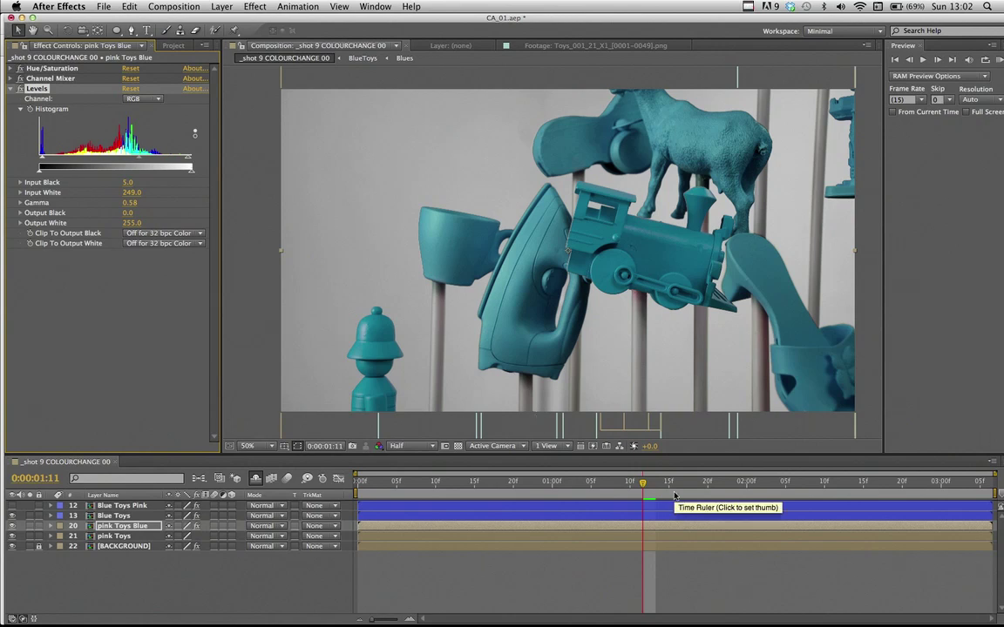
# - Toggle pink Toys Blue off and preview the pink toys beside the turquoise train and figure
pyautogui.click(707, 483)
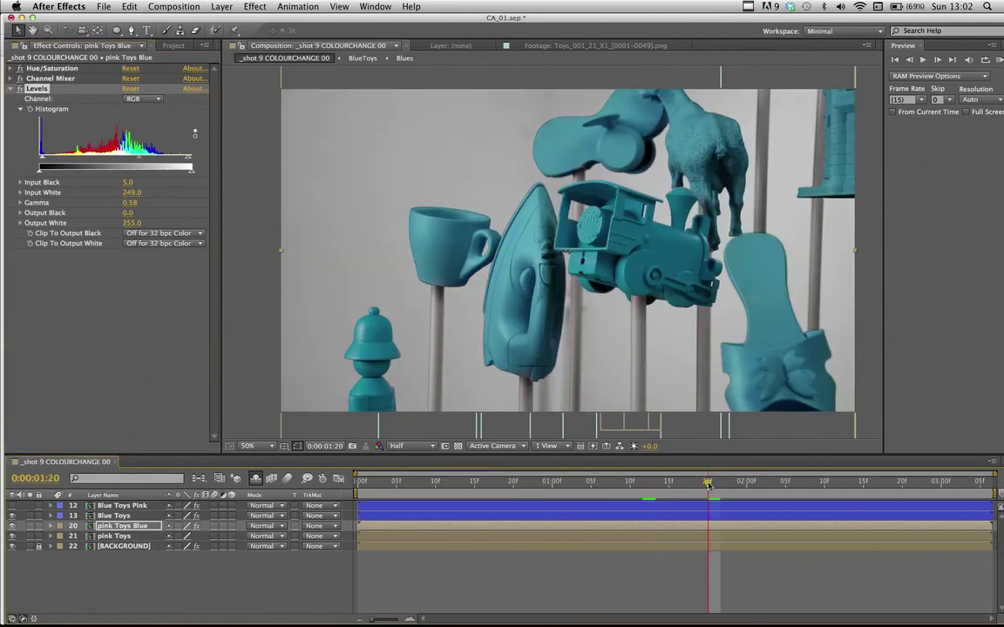
pyautogui.press('space')
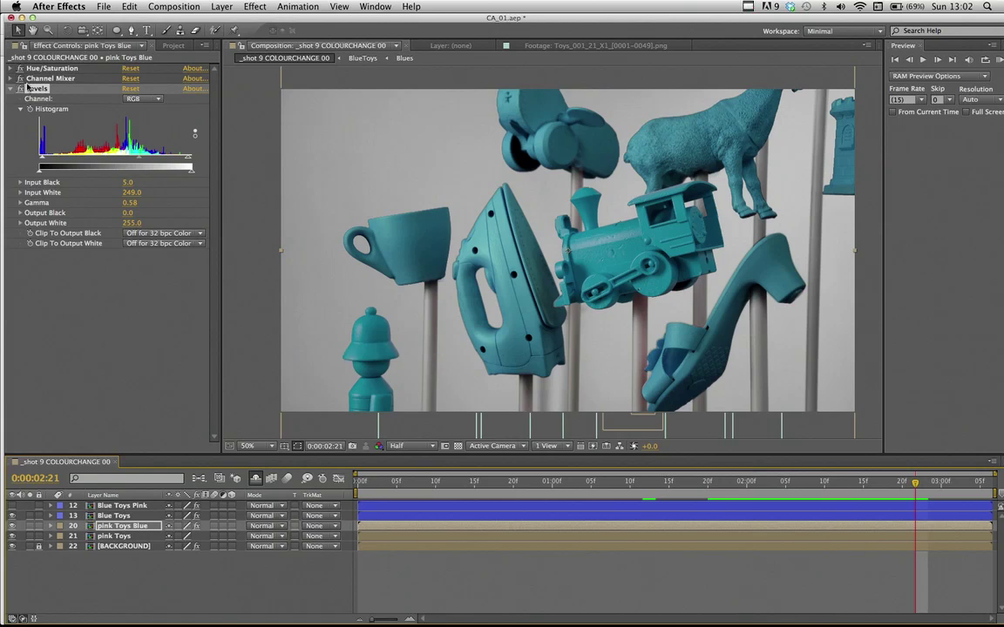
pyautogui.click(11, 527)
pyautogui.click(12, 526)
pyautogui.click(12, 526)
pyautogui.click(11, 526)
pyautogui.click(12, 527)
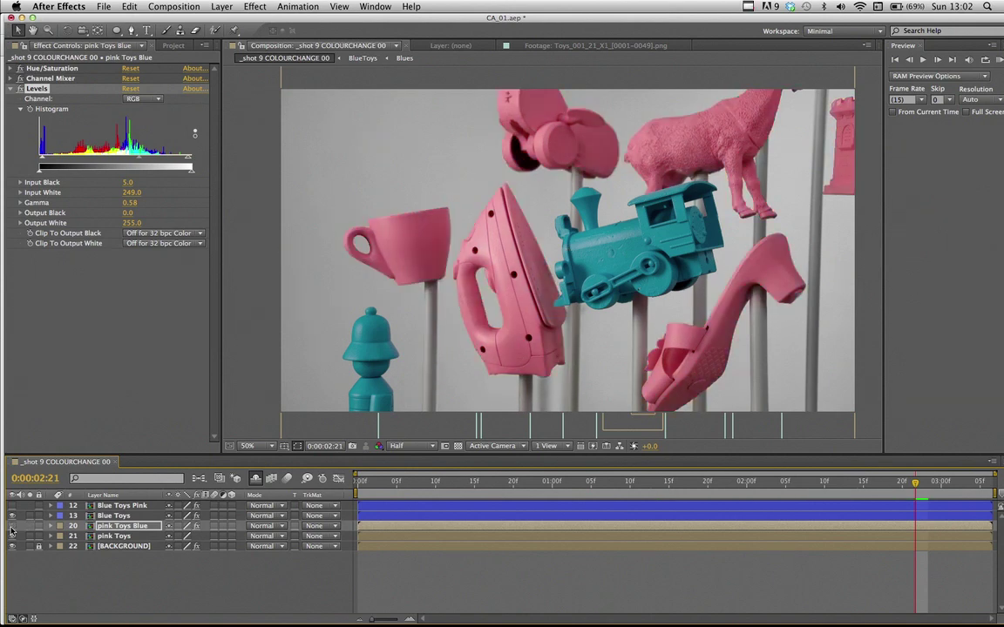
pyautogui.click(11, 527)
pyautogui.press('space')
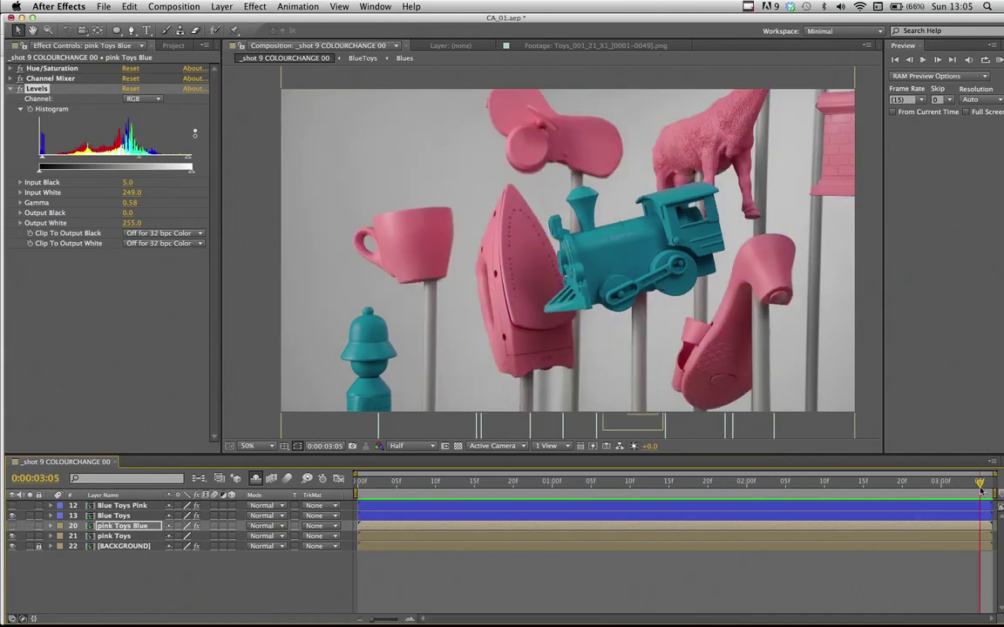
pyautogui.press('space')
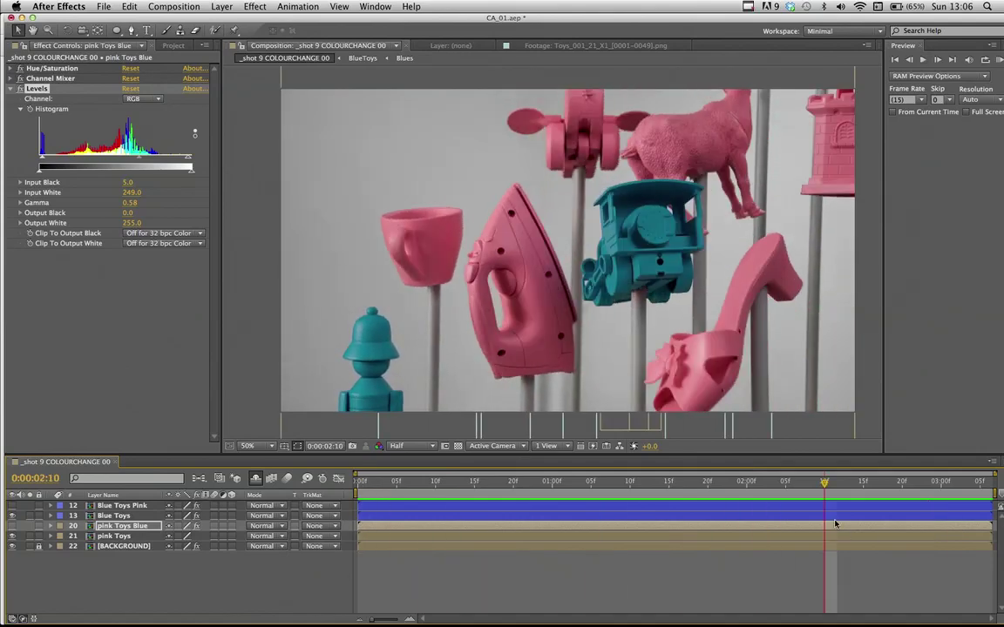
# - Rewind the shot and step forward frame by frame to the one-second mark
pyautogui.click(905, 486)
pyautogui.moveTo(907, 494); pyautogui.dragTo(468, 490)
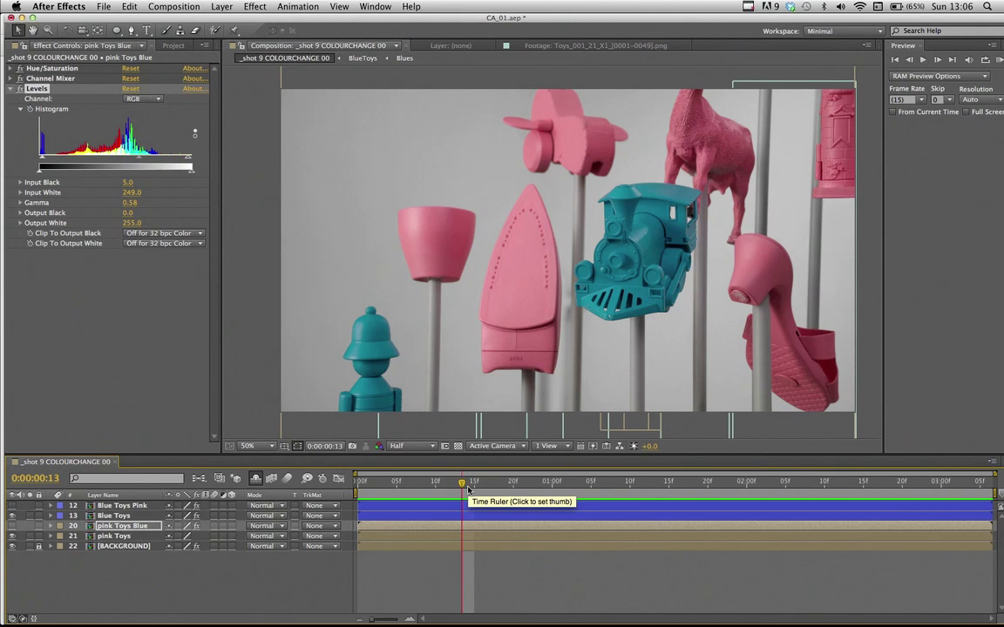
pyautogui.click(475, 489)
pyautogui.click(488, 489)
pyautogui.click(502, 490)
pyautogui.click(526, 490)
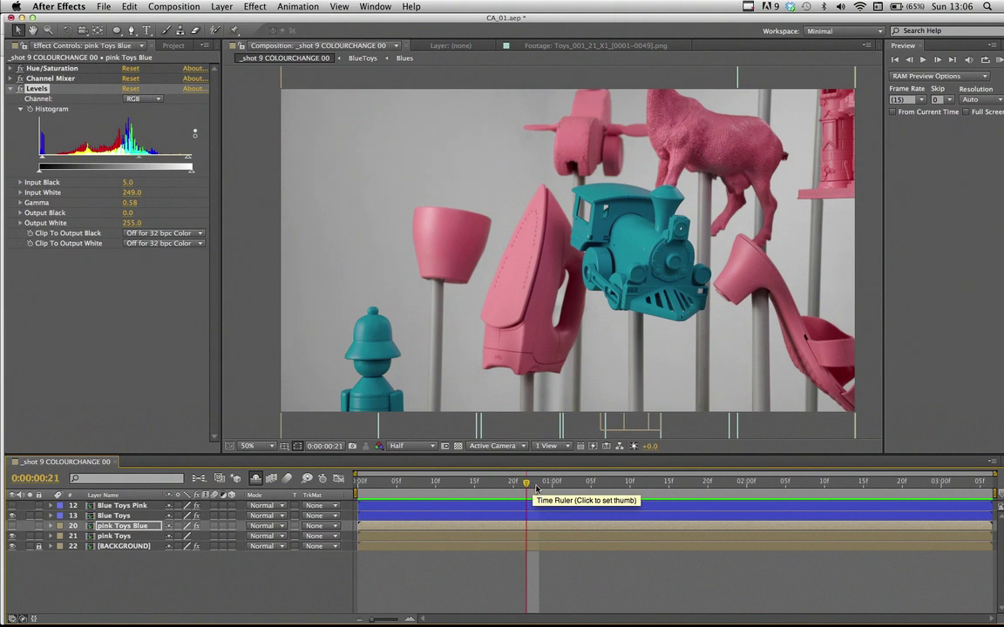
pyautogui.click(550, 489)
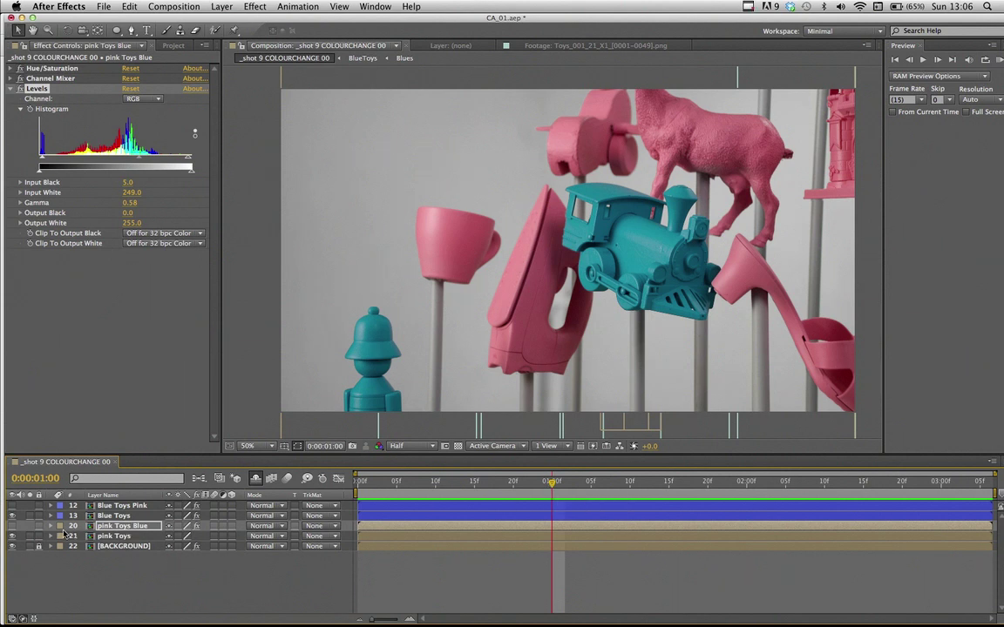
# - Turn Blue Toys Pink back on, select its pieces, and scrub to check the pink switch
pyautogui.click(11, 526)
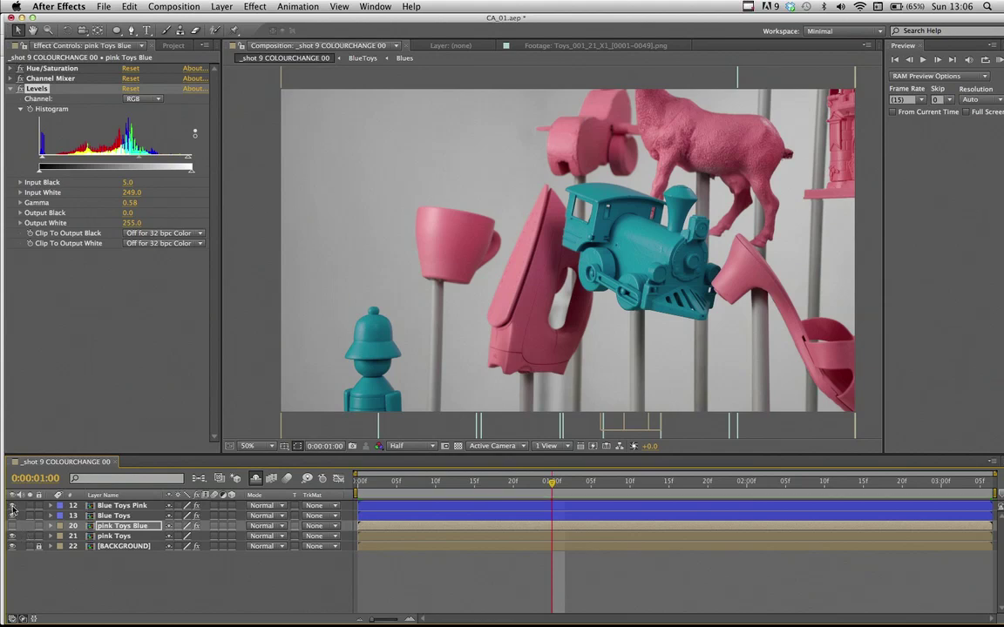
pyautogui.click(410, 506)
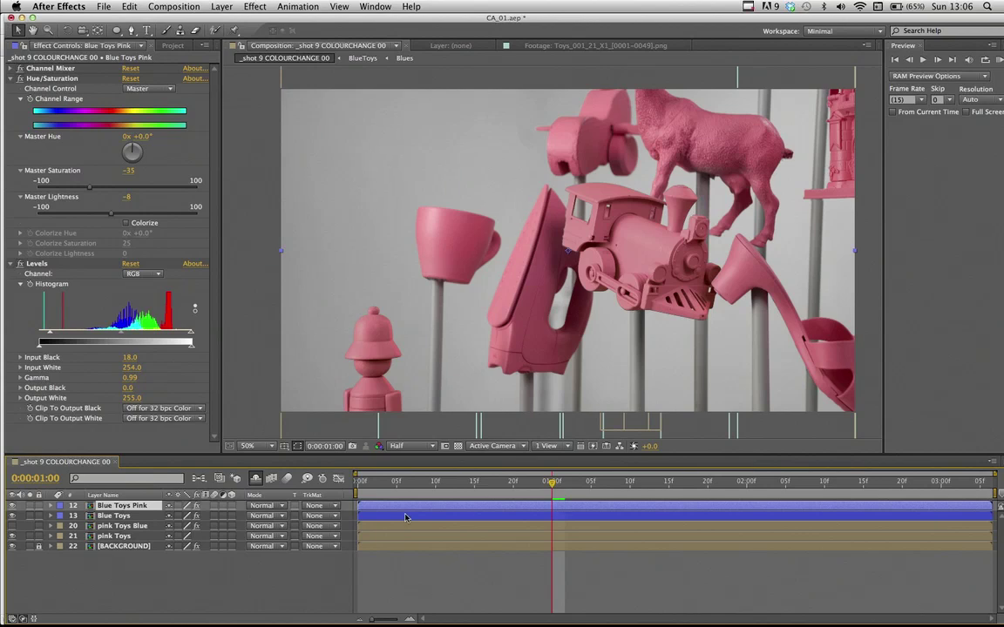
pyautogui.click(515, 516)
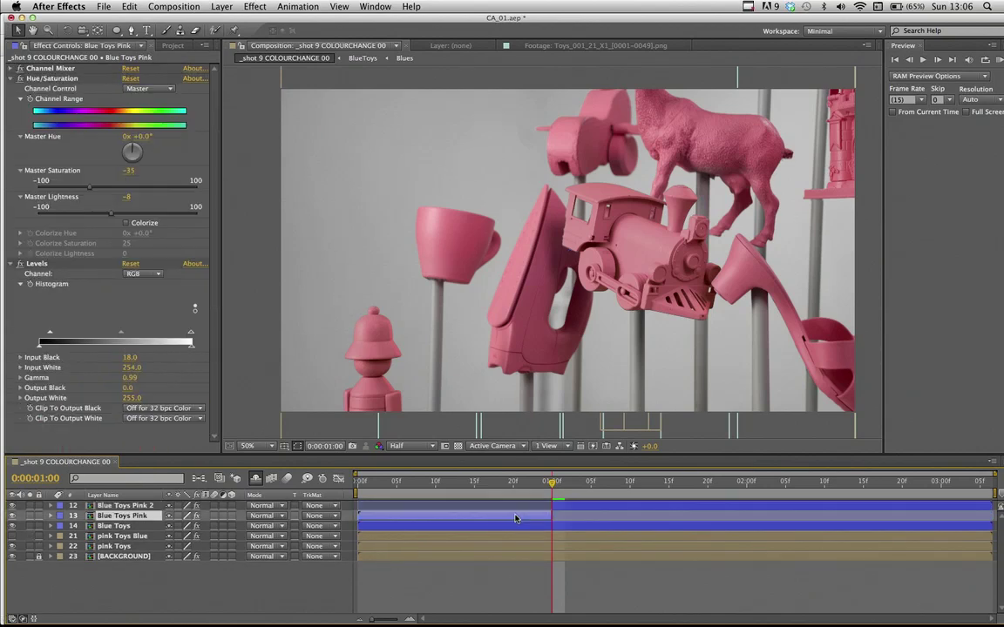
pyautogui.click(569, 505)
pyautogui.moveTo(562, 484); pyautogui.dragTo(511, 488)
# - Preview the shot and stop at the next switch point, 0:00:02:13
pyautogui.press('space')
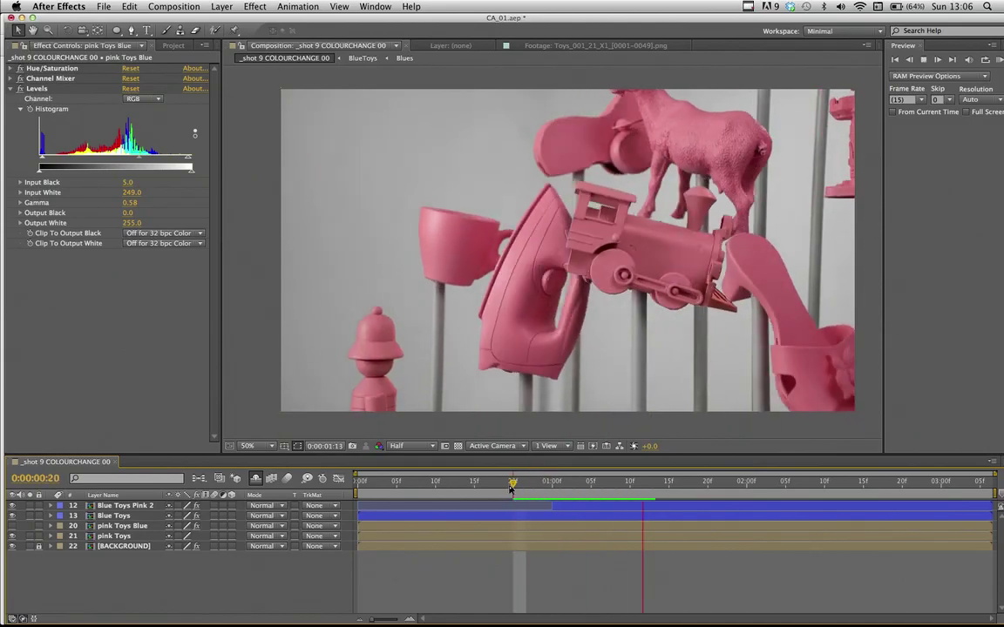
pyautogui.click(422, 488)
pyautogui.press('space')
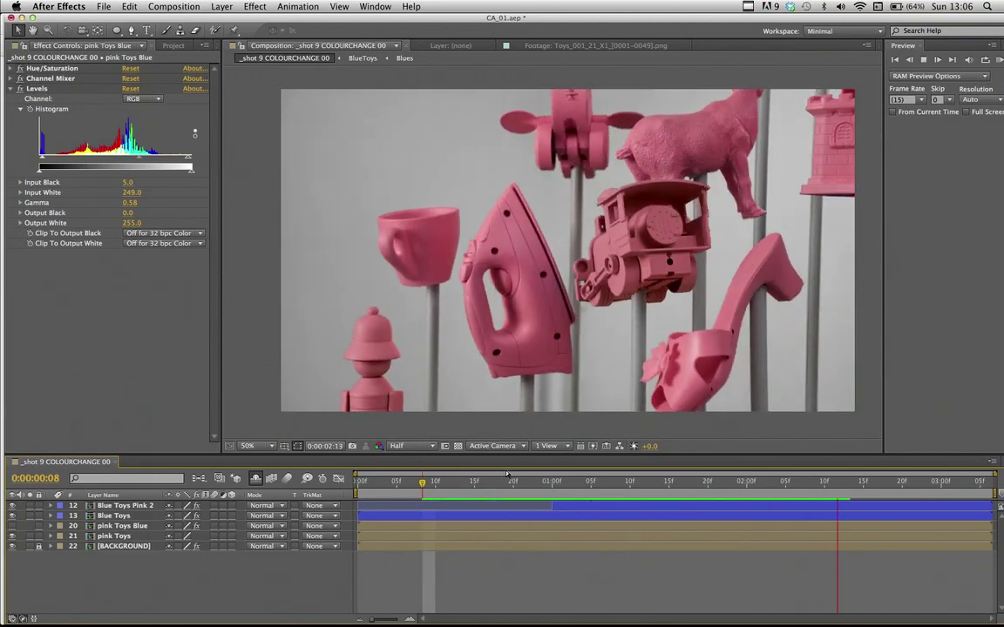
pyautogui.press('space')
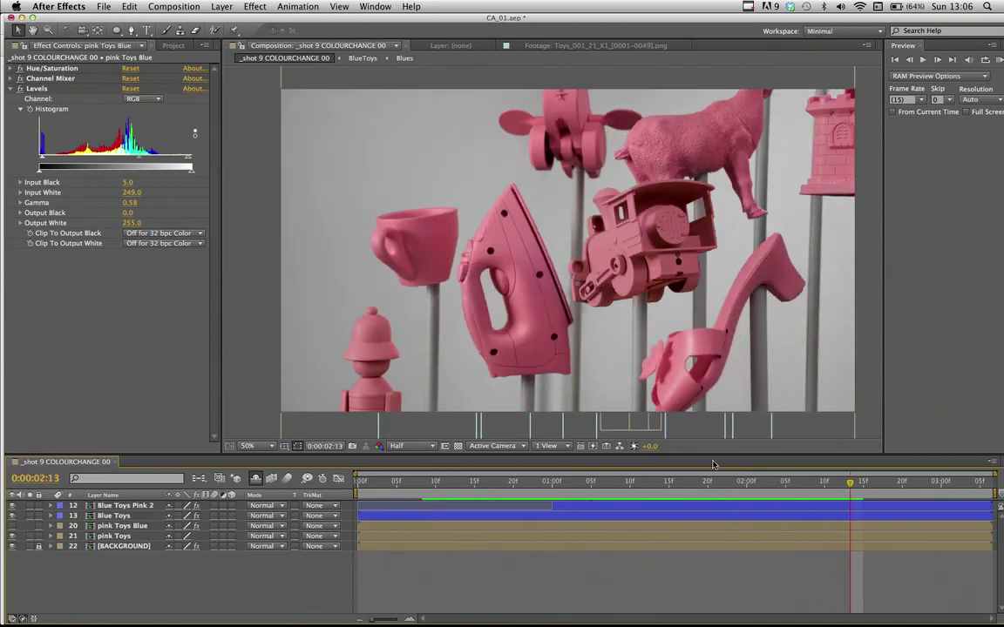
# - Re-enable pink Toys Blue, select its layers, and preview the turquoise switch at 2:13
pyautogui.click(11, 525)
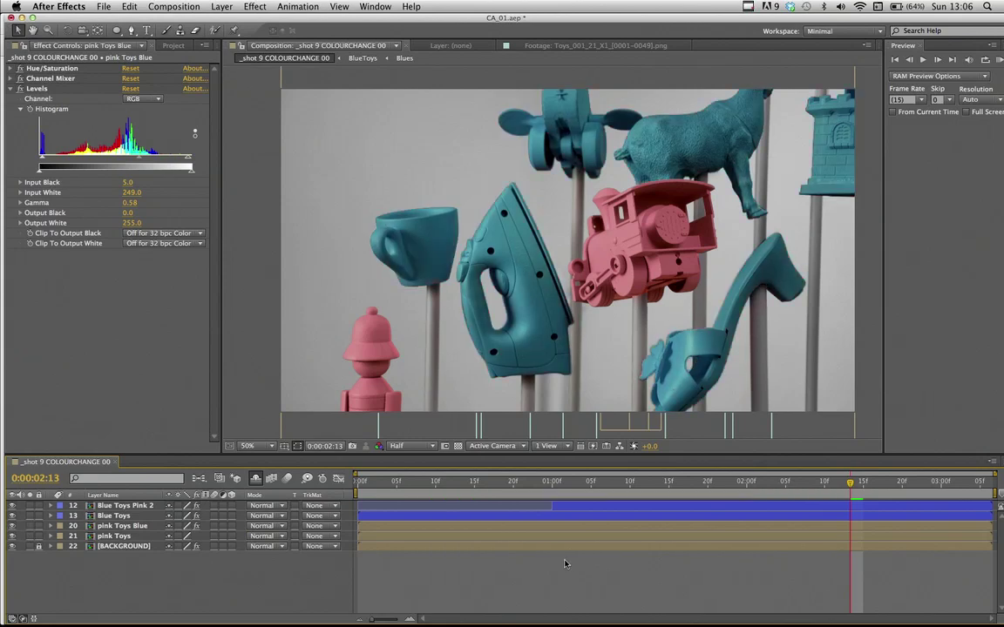
pyautogui.click(114, 527)
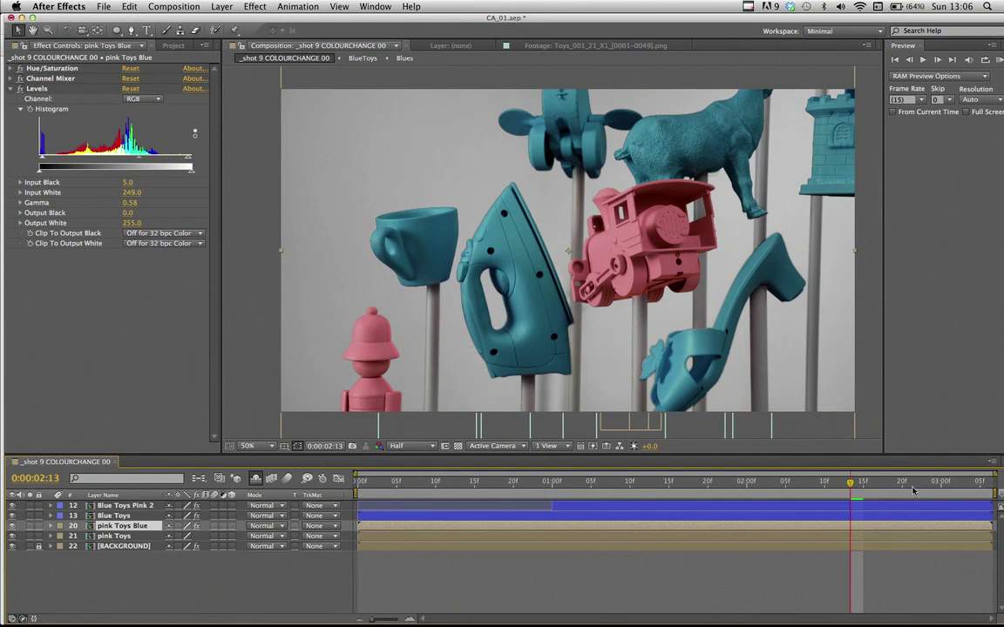
pyautogui.click(830, 538)
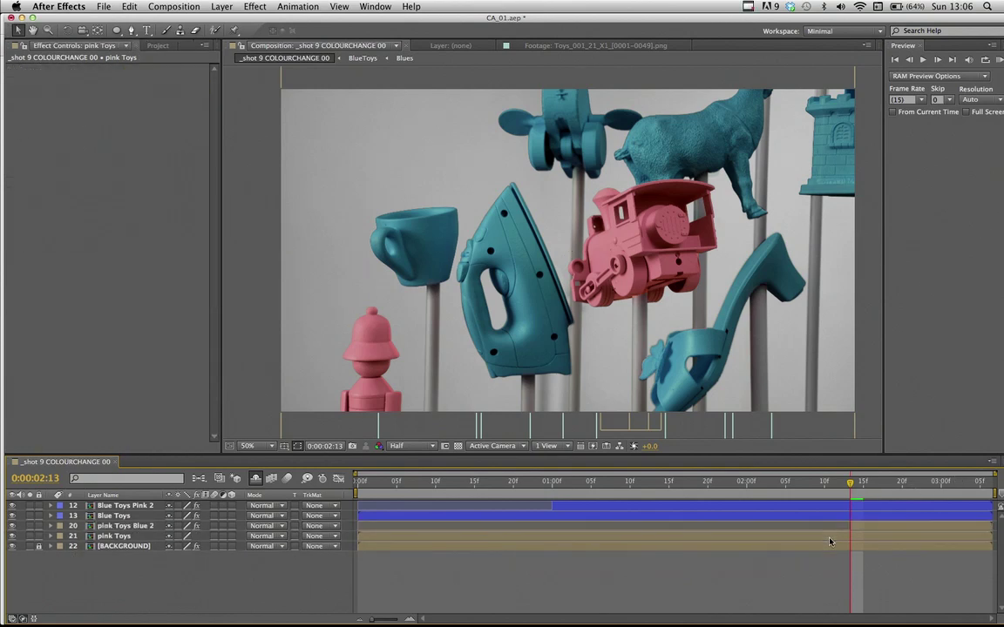
pyautogui.press('space')
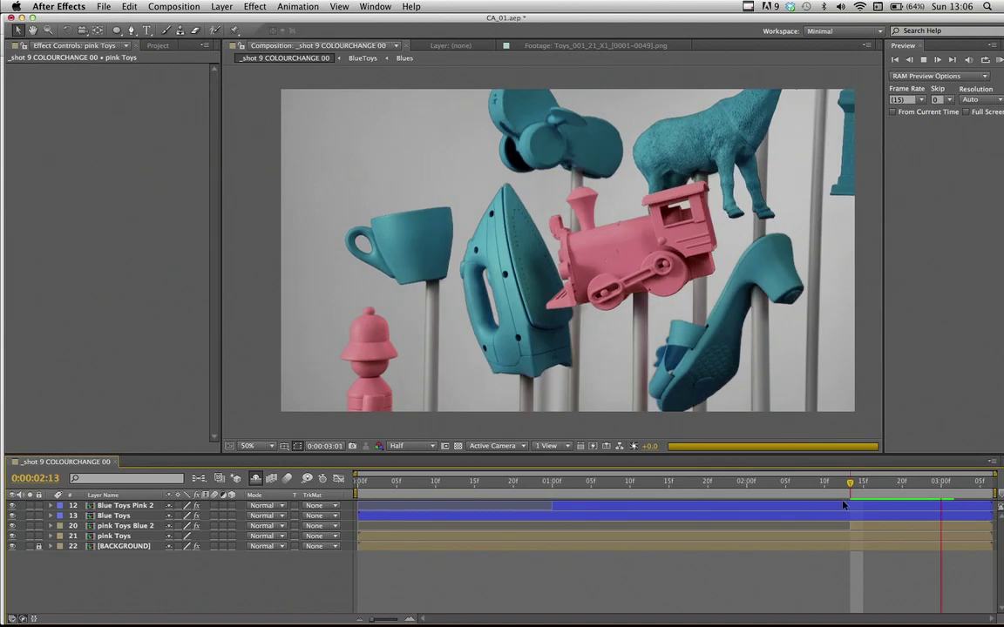
pyautogui.click(502, 482)
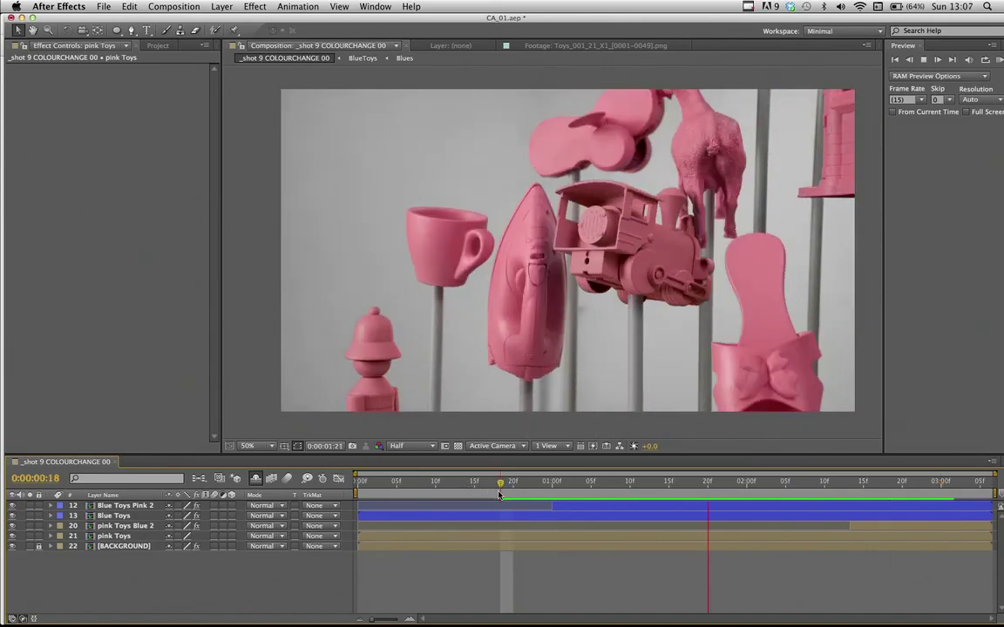
pyautogui.press('space')
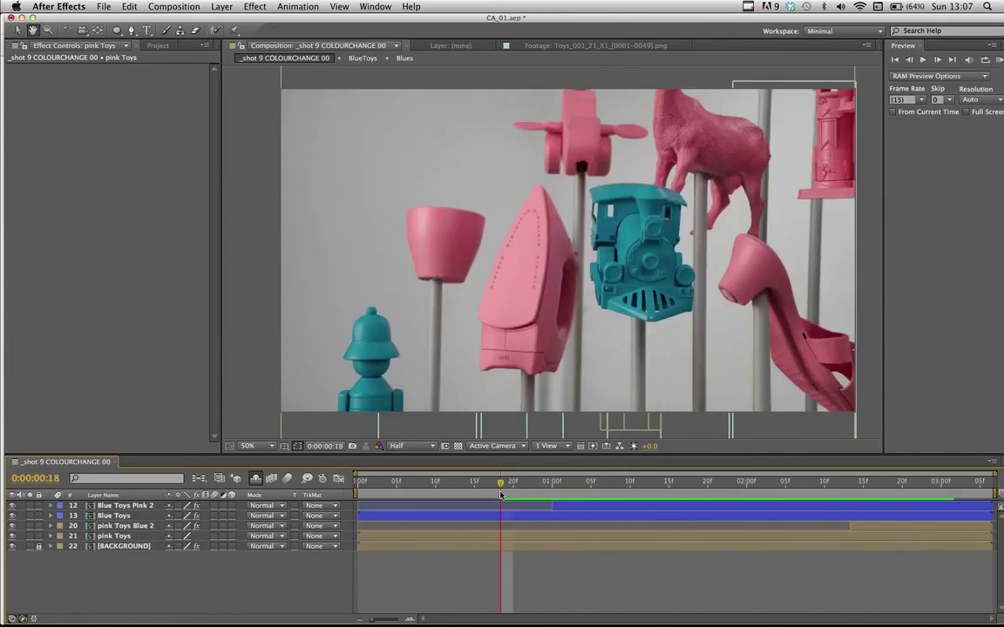